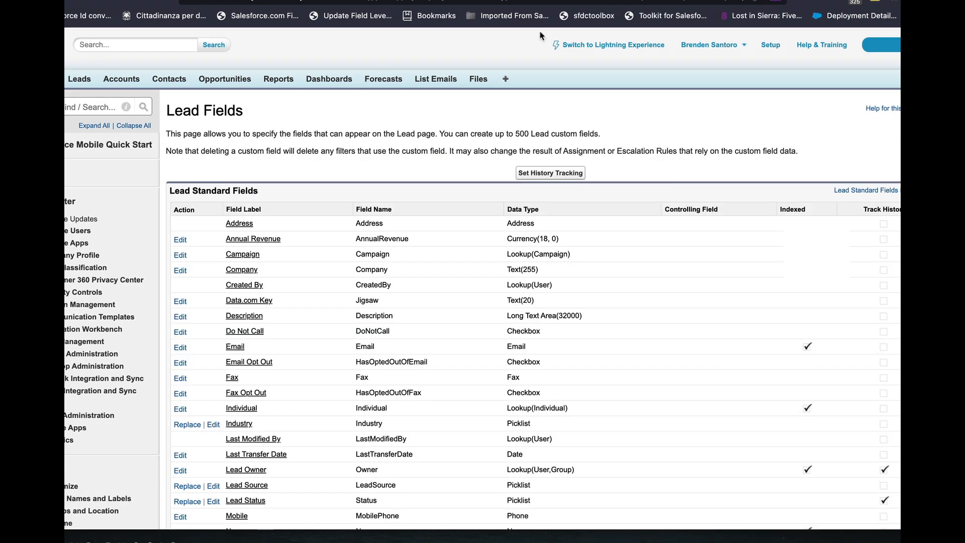
- Look for a province field on the Lead Fields page and the Opportunity Fields page
{"action": "key", "text": "ctrl+f"}
{"action": "type", "text": "pro"}
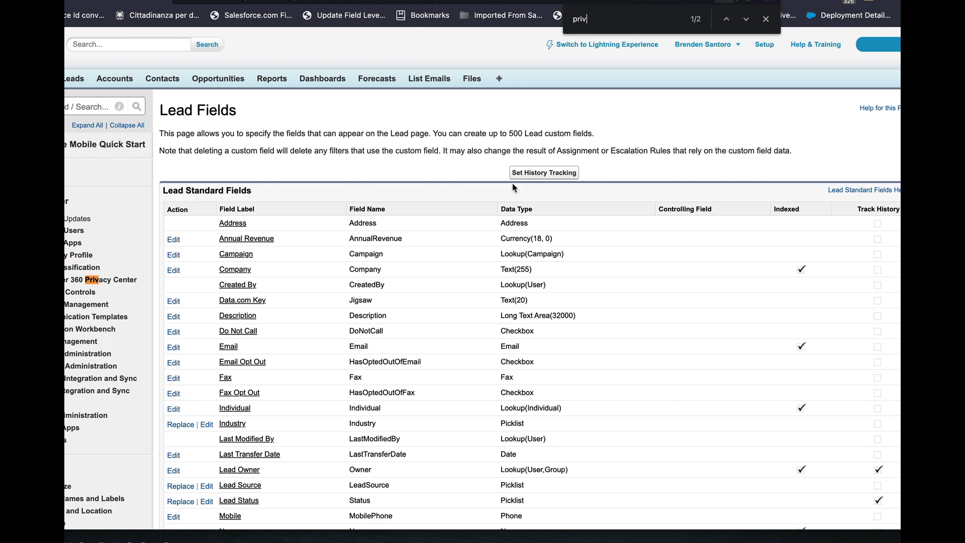
{"action": "type", "text": "vin"}
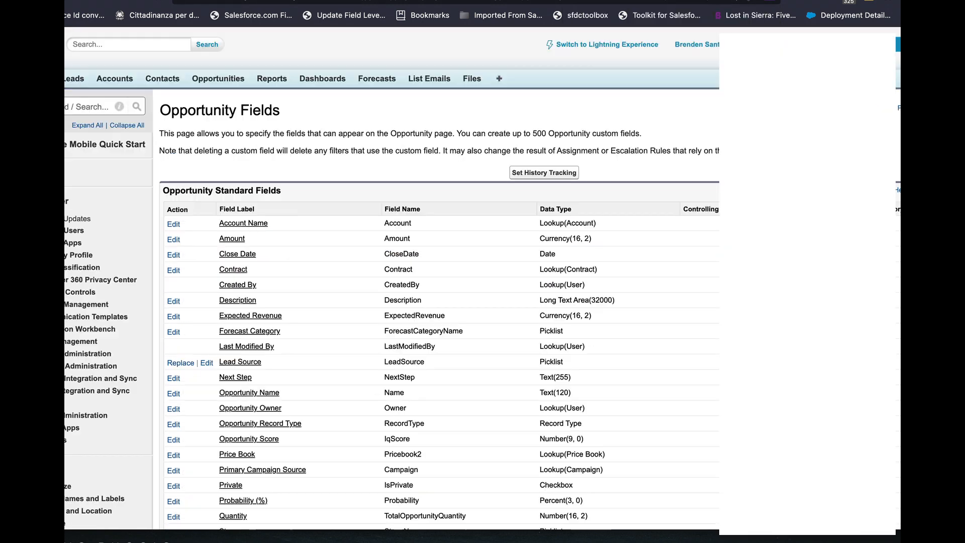
{"action": "key", "text": "ctrl+f"}
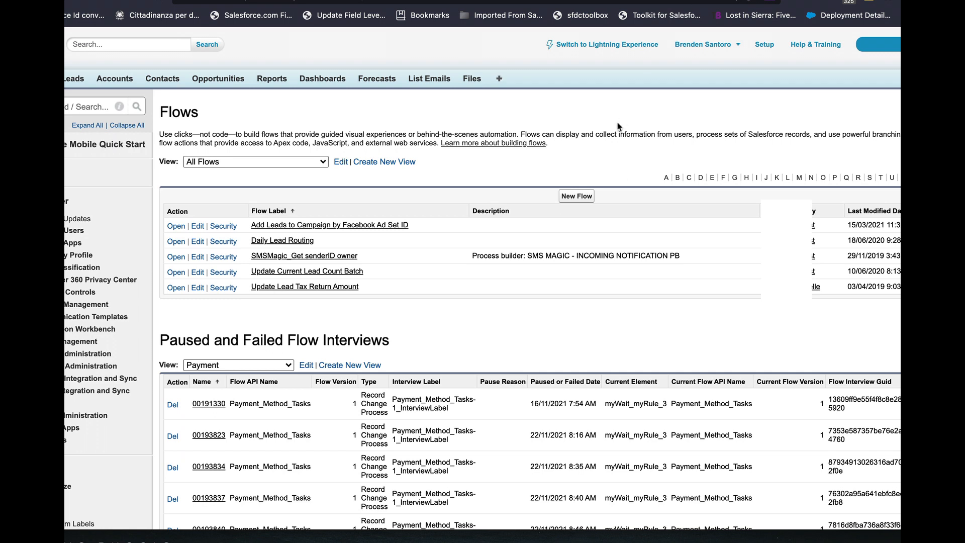
- Search the setup navigation for "process", clear that search, and search for "flow"
{"action": "left_click", "coordinate": [70, 107]}
{"action": "type", "text": "process"}
{"action": "key", "text": "ctrl+a"}
{"action": "key", "text": "BackSpace"}
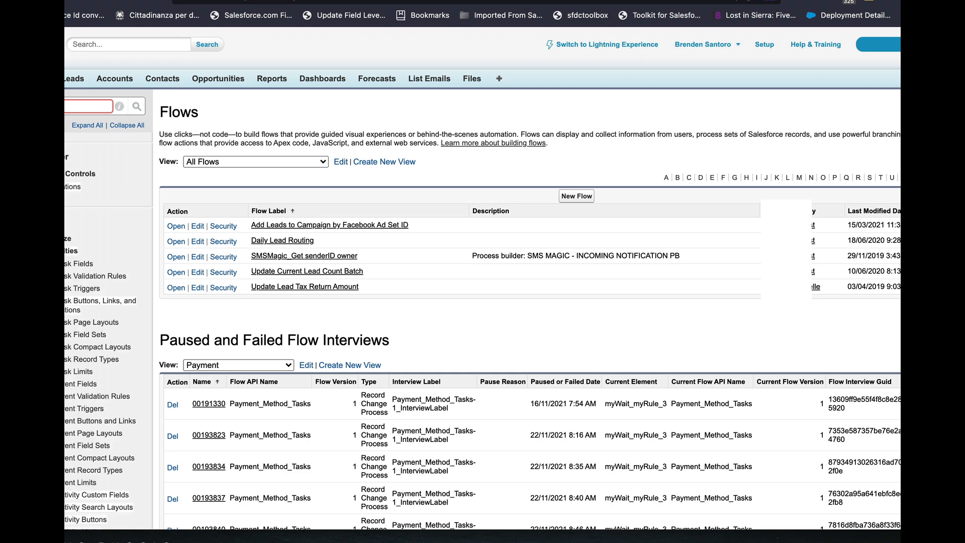
{"action": "left_click", "coordinate": [618, 127]}
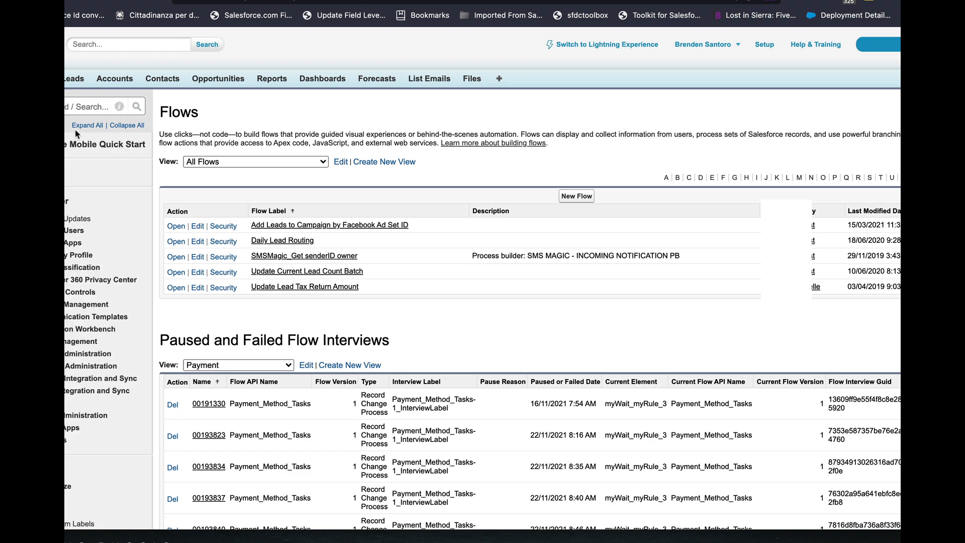
{"action": "left_click", "coordinate": [67, 108]}
{"action": "type", "text": "flow"}
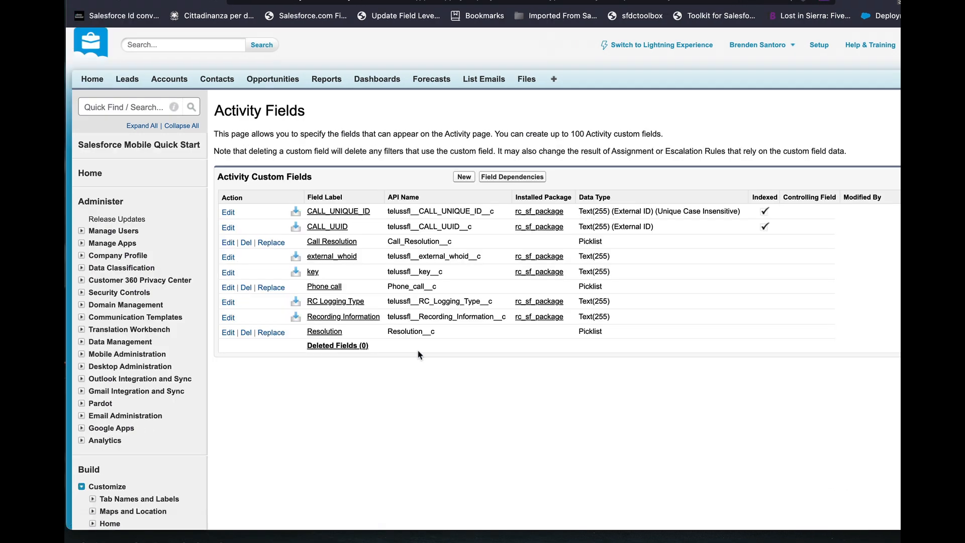
- Start a new Activity custom field with Text as its data type
{"action": "left_click", "coordinate": [459, 180]}
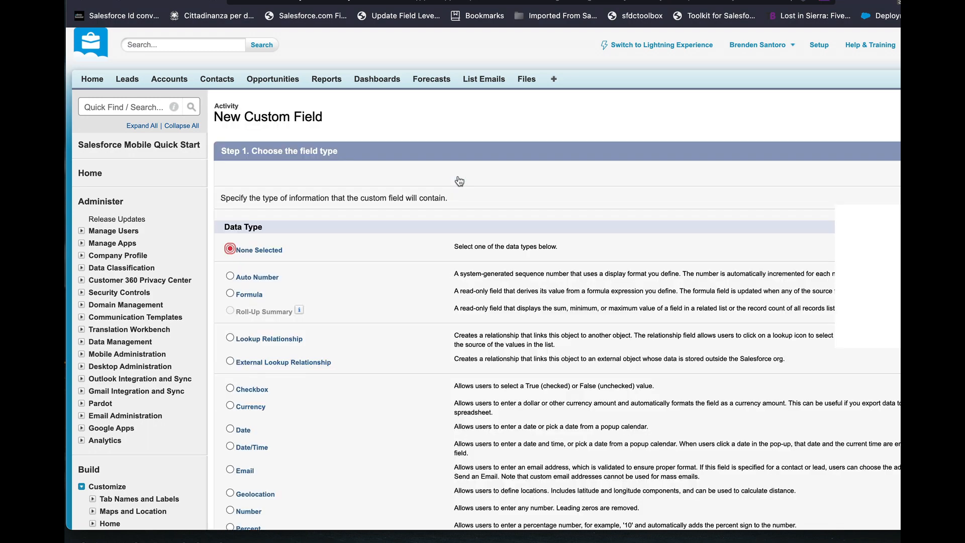
{"action": "scroll", "coordinate": [459, 181], "scroll_direction": "down", "scroll_amount": 5}
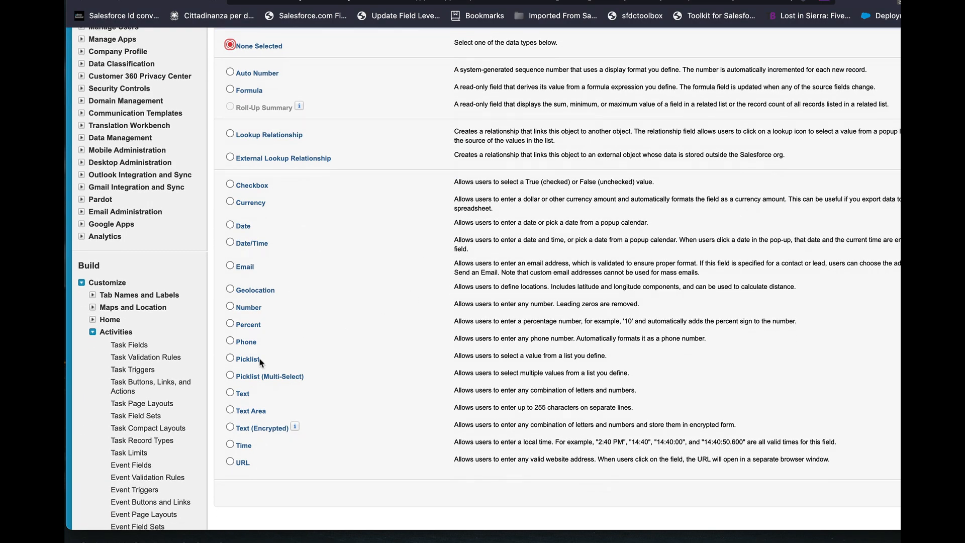
{"action": "left_click", "coordinate": [231, 393]}
{"action": "scroll", "coordinate": [879, 209], "scroll_direction": "up", "scroll_amount": 5}
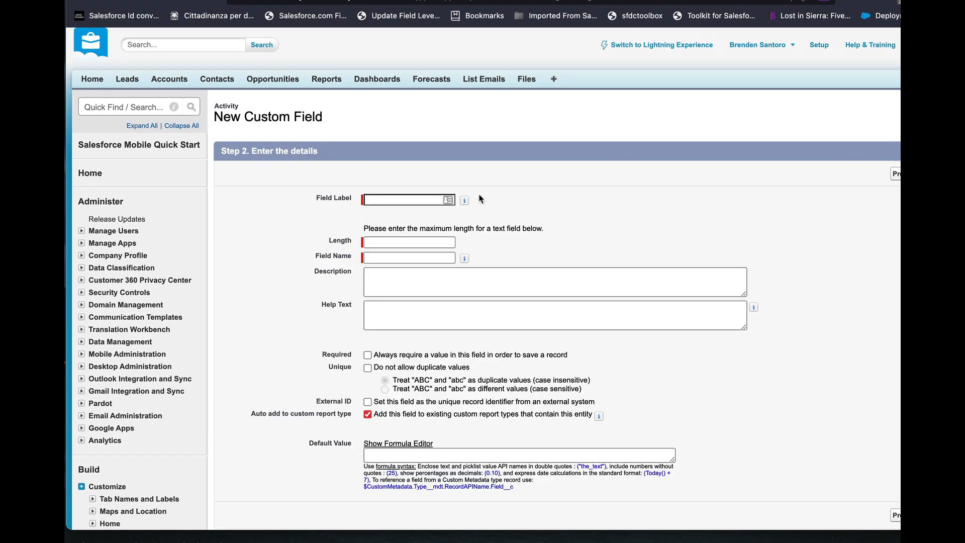
- Enter Province as the label of the new text field and set its length to 255
{"action": "type", "text": "Province"}
{"action": "key", "text": "Tab"}
{"action": "type", "text": "255"}
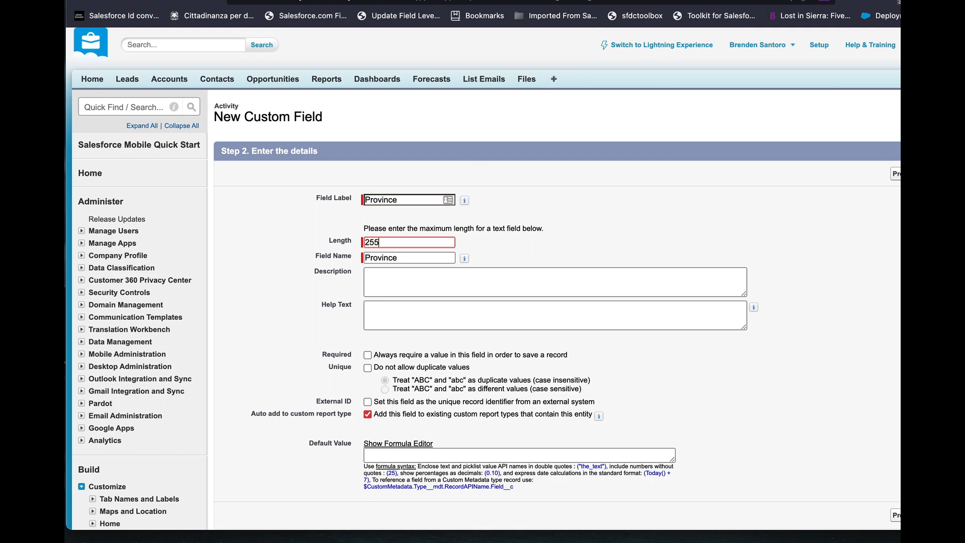
{"action": "key", "text": "Tab"}
- Proceed to the page layout settings, clear all page layouts, and save the Province field
{"action": "key", "text": "Return"}
{"action": "key", "text": "Return"}
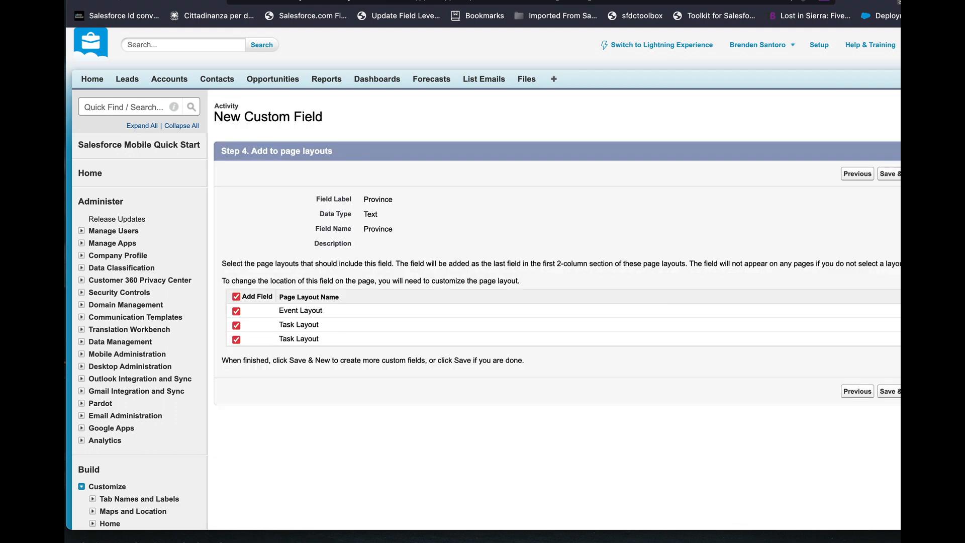
{"action": "left_click", "coordinate": [234, 299]}
{"action": "left_click", "coordinate": [887, 174]}
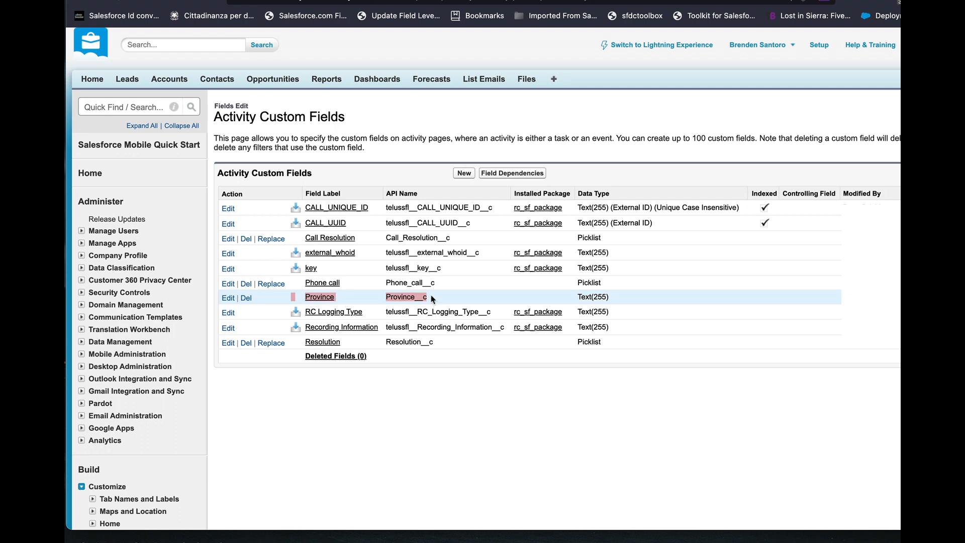
- Find "flow" in the setup navigation and open the Flows page
{"action": "left_click", "coordinate": [125, 105]}
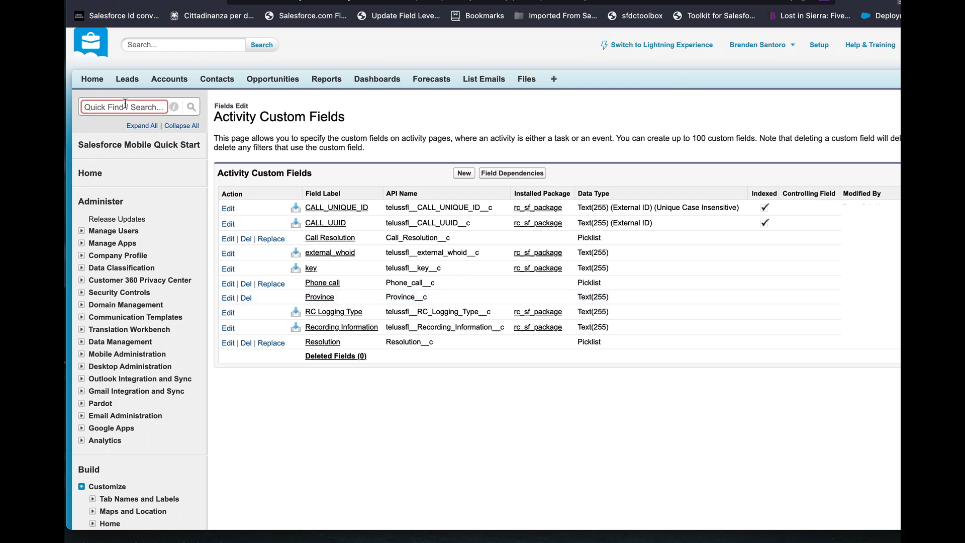
{"action": "type", "text": "flow"}
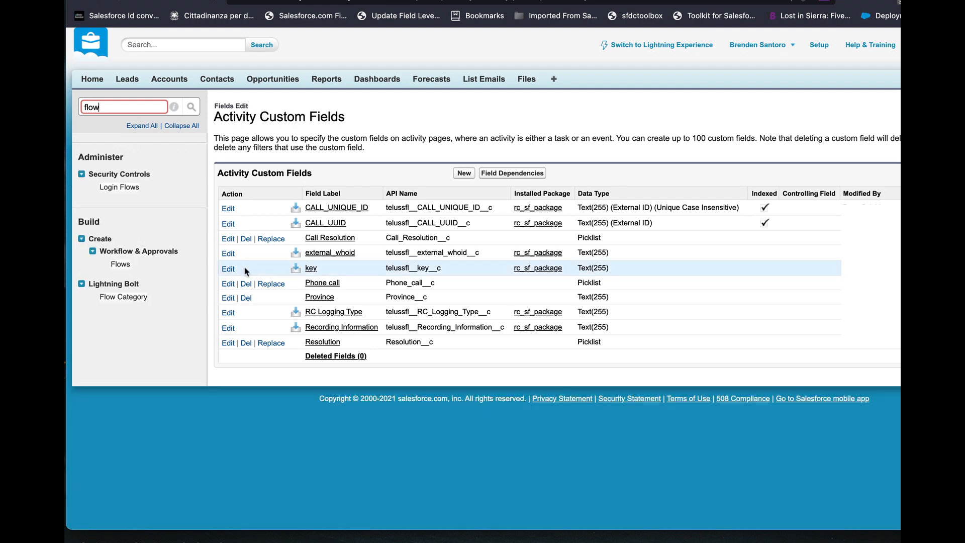
{"action": "left_click", "coordinate": [120, 264]}
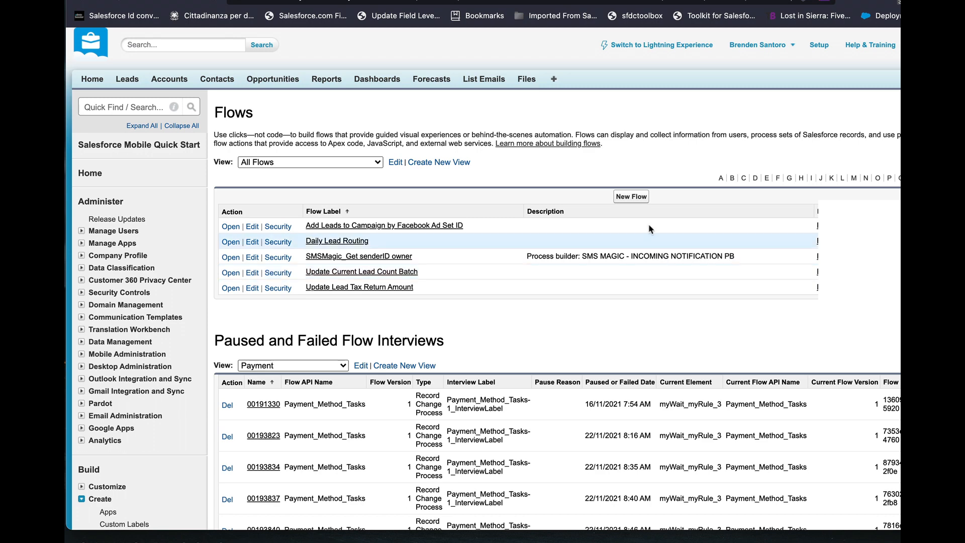
- Create a new Record-Triggered Flow using the Freeform layout
{"action": "left_click", "coordinate": [631, 197]}
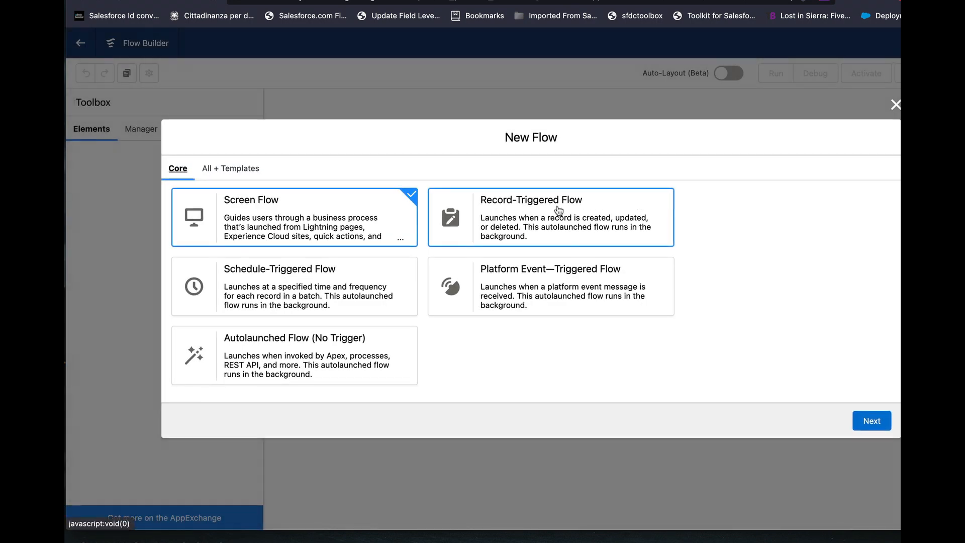
{"action": "left_click", "coordinate": [559, 210]}
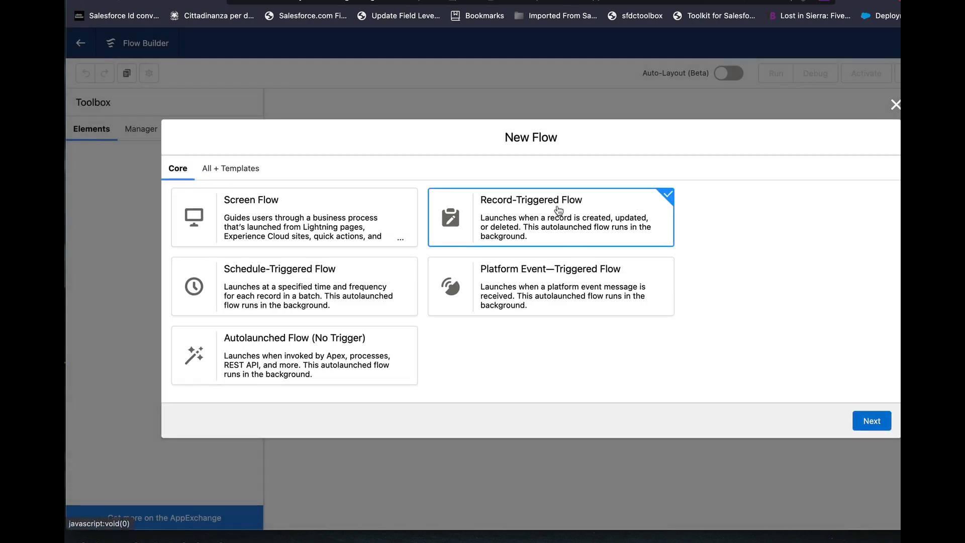
{"action": "left_click", "coordinate": [872, 419]}
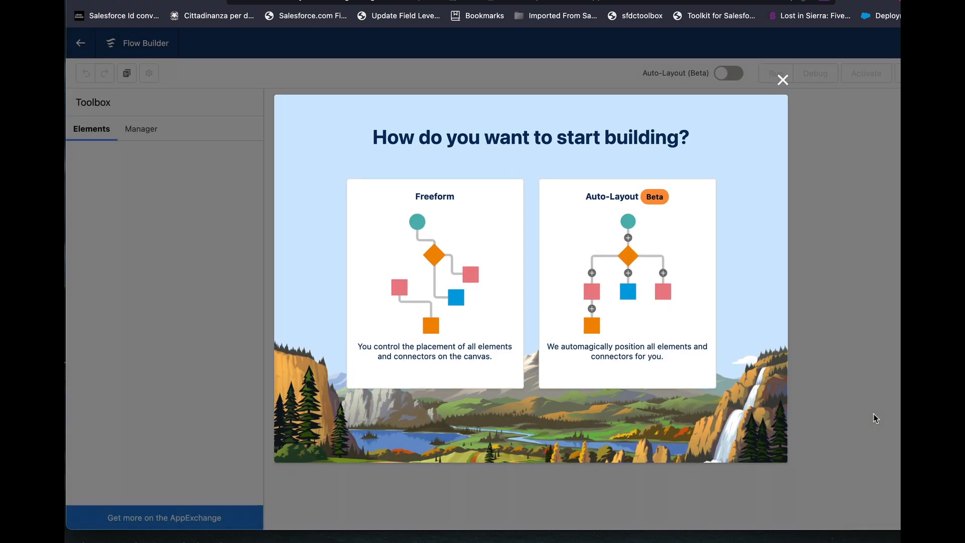
{"action": "left_click", "coordinate": [451, 273]}
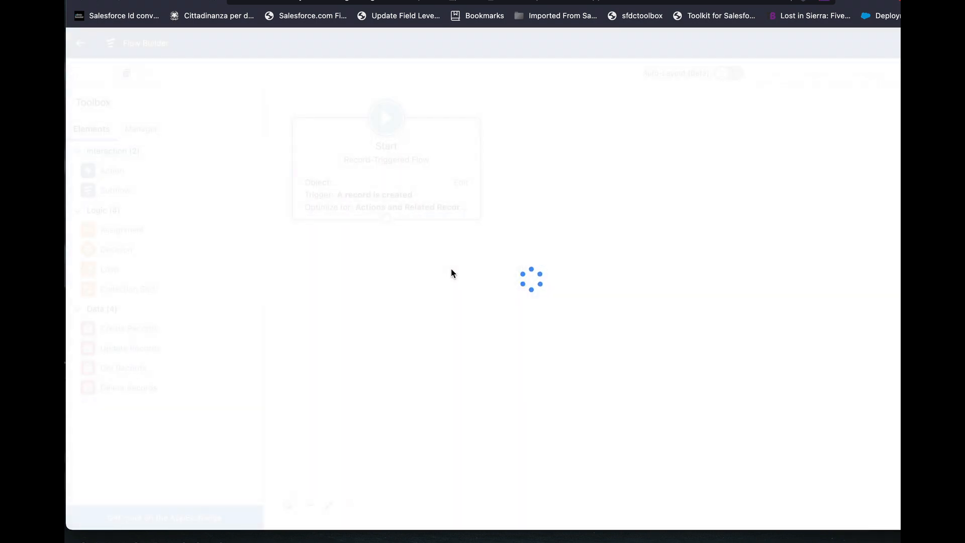
- Set the flow's object to Task and trigger it when a record is created or updated
{"action": "type", "text": "task"}
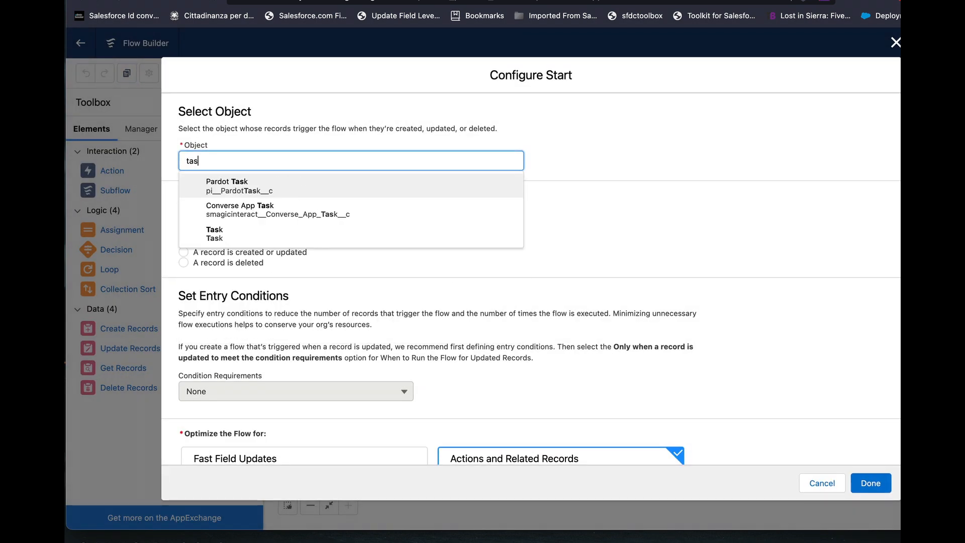
{"action": "left_click", "coordinate": [344, 234]}
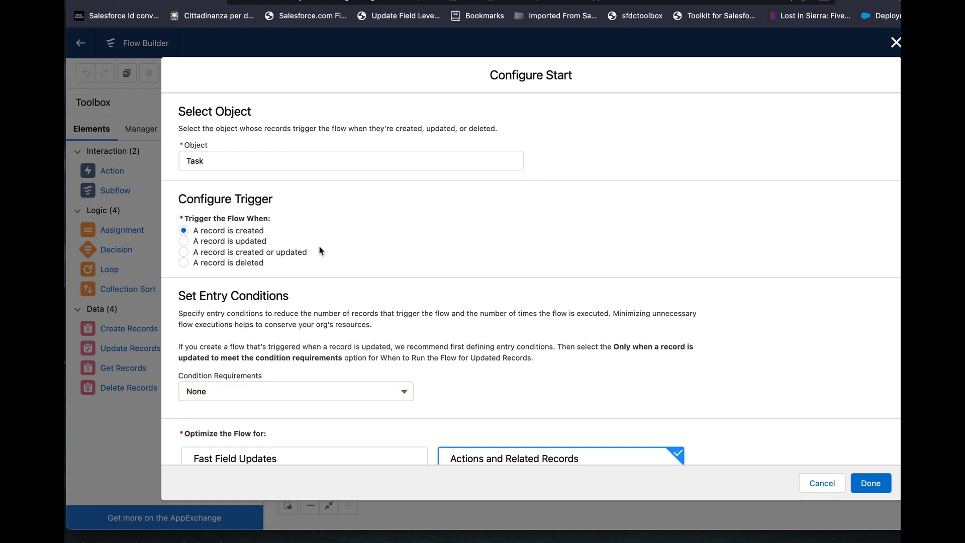
{"action": "left_click", "coordinate": [256, 252]}
- Set the entry condition requirements to All Conditions Are Met (AND) and add the condition WhoId Is Null False
{"action": "scroll", "coordinate": [346, 256], "scroll_direction": "down", "scroll_amount": 3}
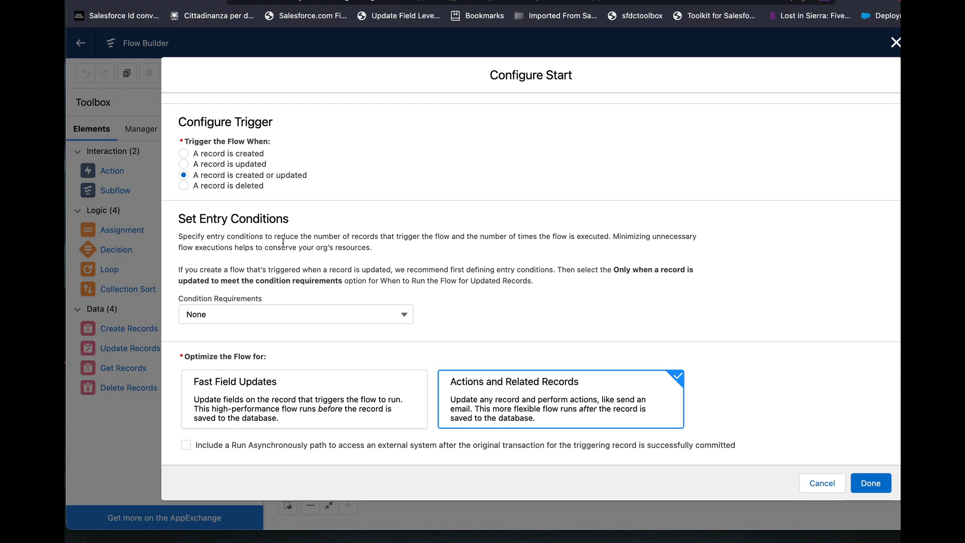
{"action": "left_click", "coordinate": [285, 316]}
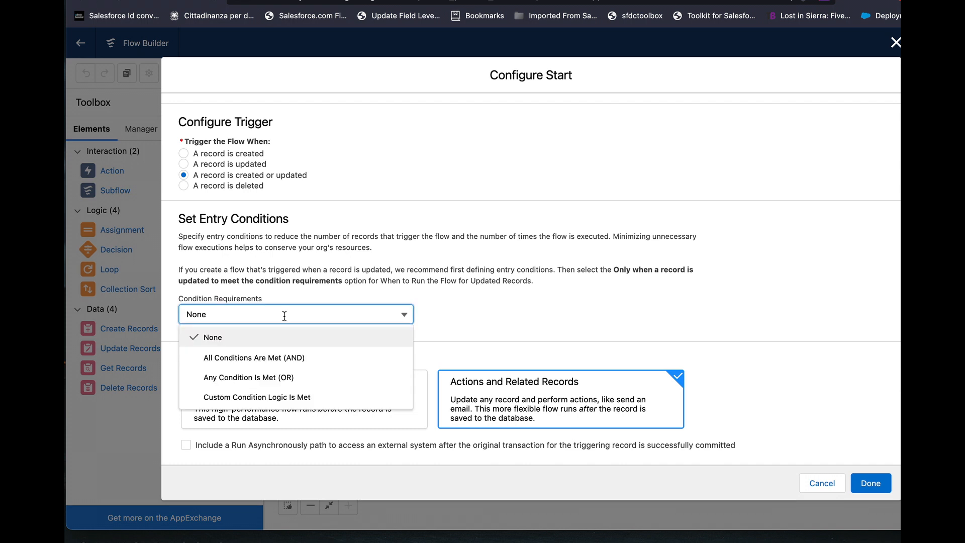
{"action": "left_click", "coordinate": [325, 357]}
{"action": "left_click", "coordinate": [337, 295]}
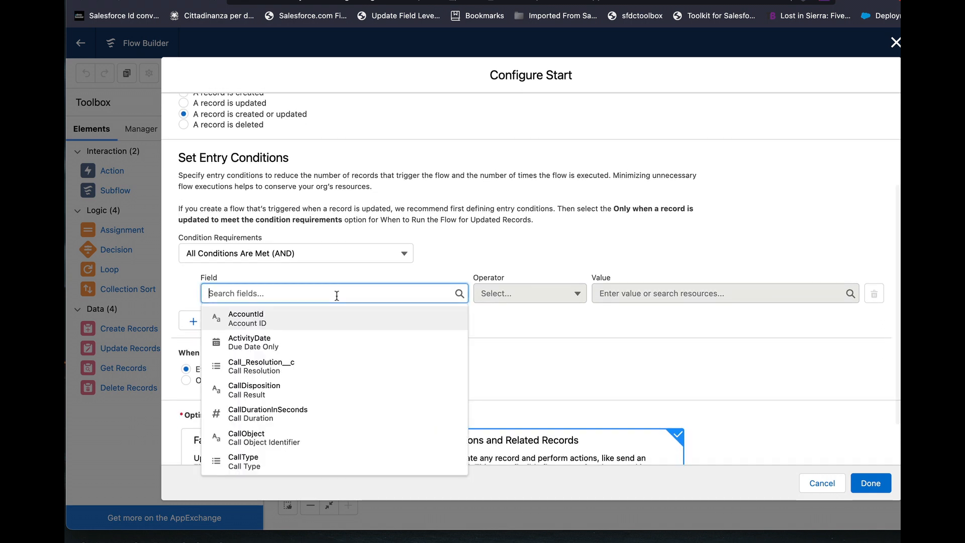
{"action": "type", "text": "who"}
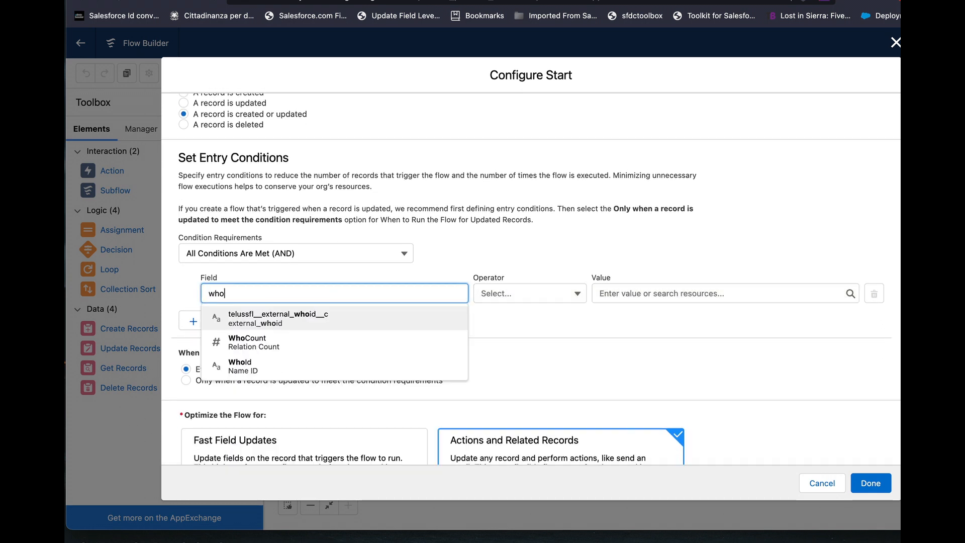
{"action": "left_click", "coordinate": [355, 358]}
{"action": "left_click", "coordinate": [547, 287]}
{"action": "left_click", "coordinate": [562, 412]}
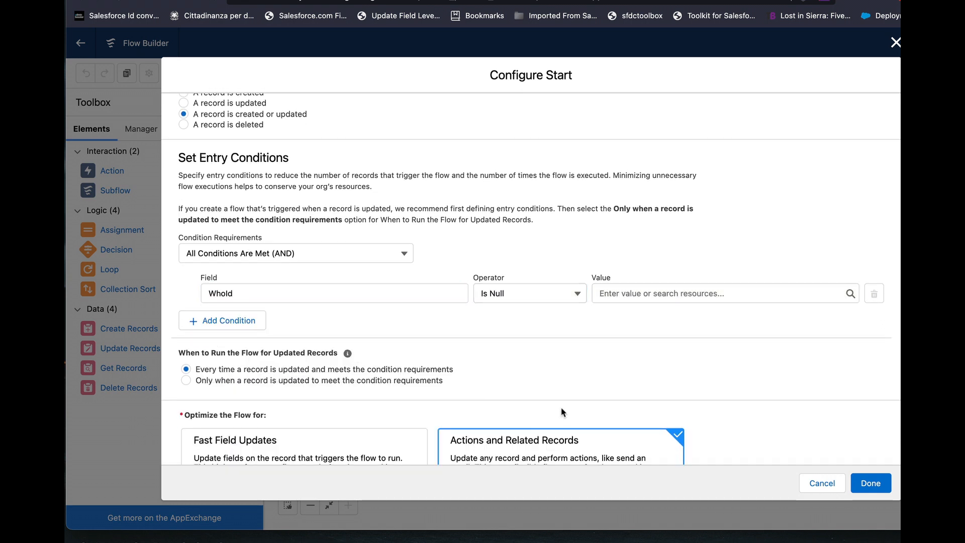
{"action": "left_click", "coordinate": [634, 292]}
{"action": "type", "text": "fal"}
{"action": "left_click", "coordinate": [662, 335]}
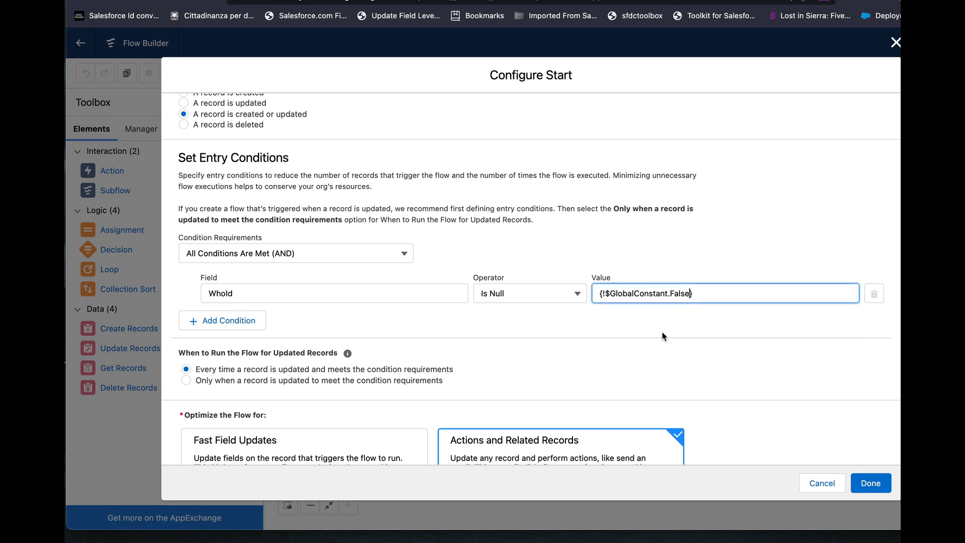
{"action": "left_click", "coordinate": [658, 208]}
- Add a second entry condition, WhatId Is Null False, and change the condition requirements to Any Condition Is Met (OR)
{"action": "left_click", "coordinate": [253, 321]}
{"action": "left_click", "coordinate": [256, 331]}
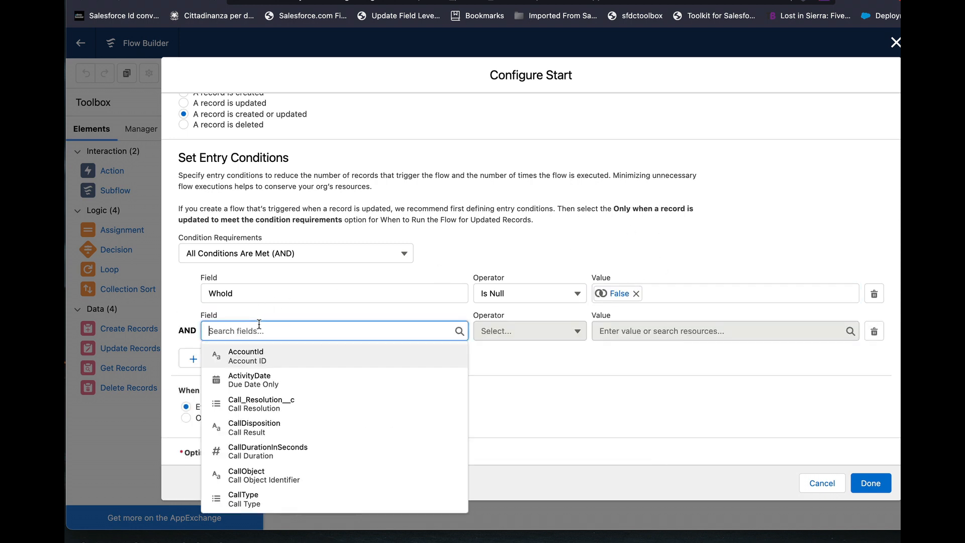
{"action": "type", "text": "what"}
{"action": "left_click", "coordinate": [371, 386]}
{"action": "scroll", "coordinate": [530, 335], "scroll_direction": "down", "scroll_amount": 3}
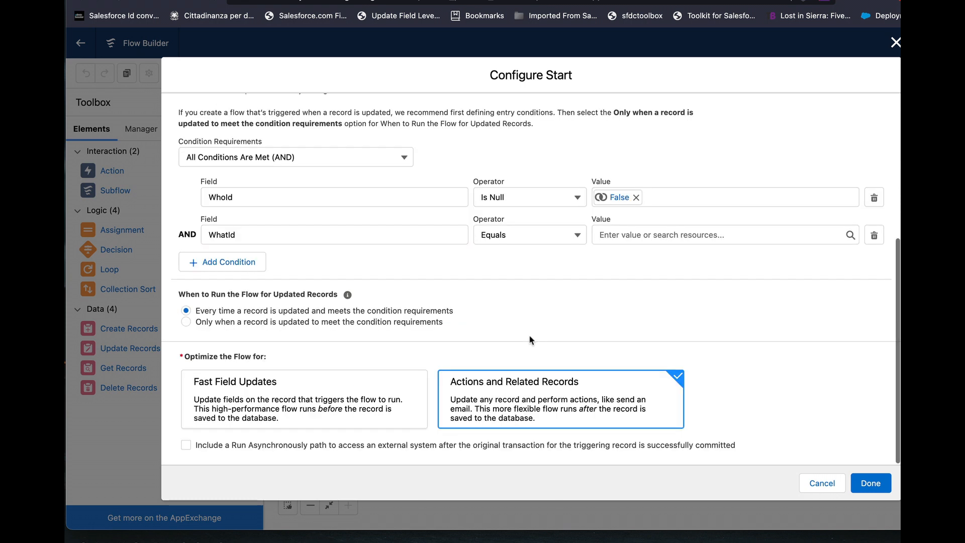
{"action": "left_click", "coordinate": [542, 237]}
{"action": "left_click", "coordinate": [540, 361]}
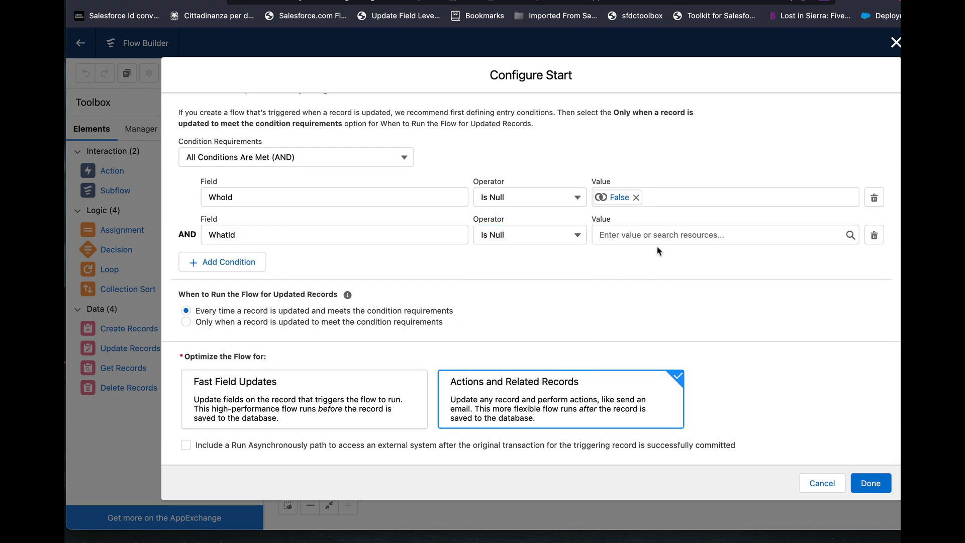
{"action": "left_click", "coordinate": [659, 233]}
{"action": "type", "text": "fal"}
{"action": "left_click", "coordinate": [660, 281]}
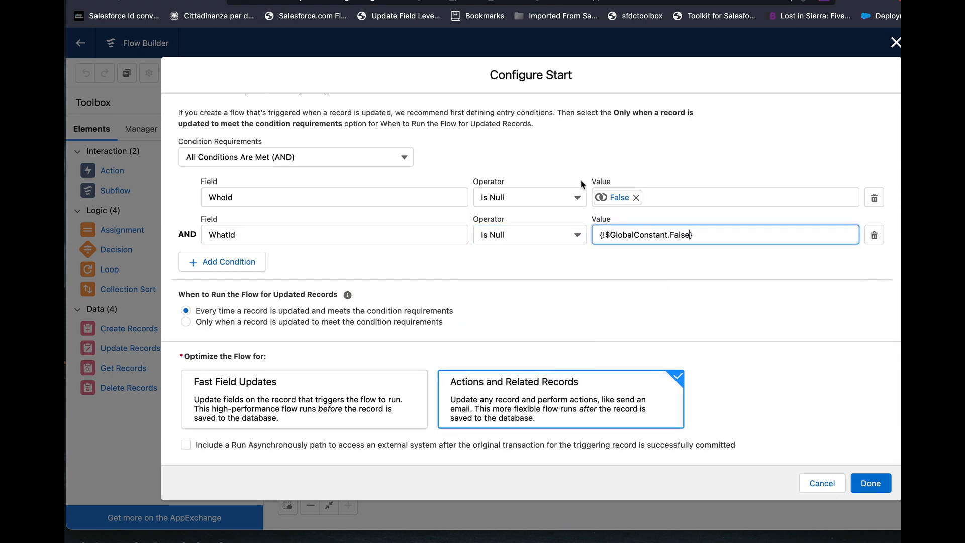
{"action": "left_click", "coordinate": [352, 149]}
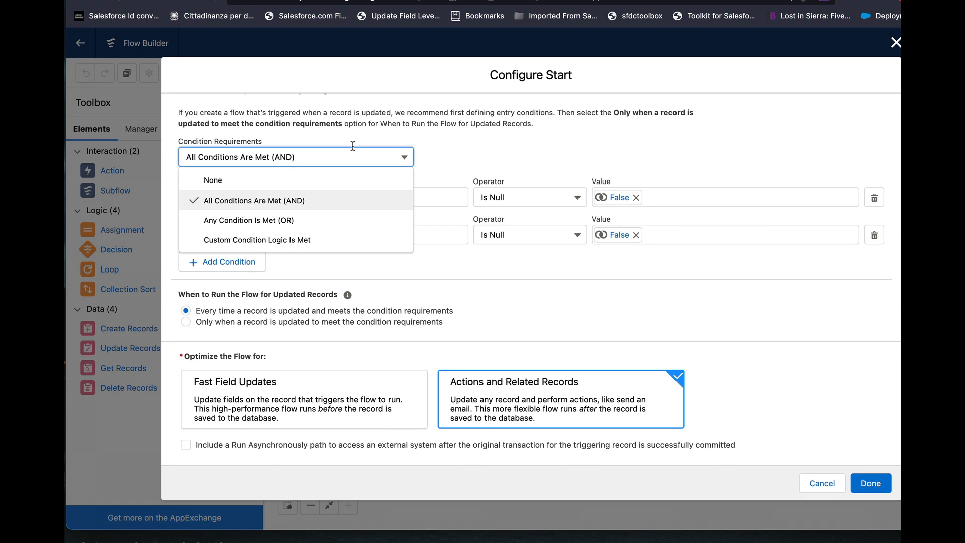
{"action": "left_click", "coordinate": [332, 220]}
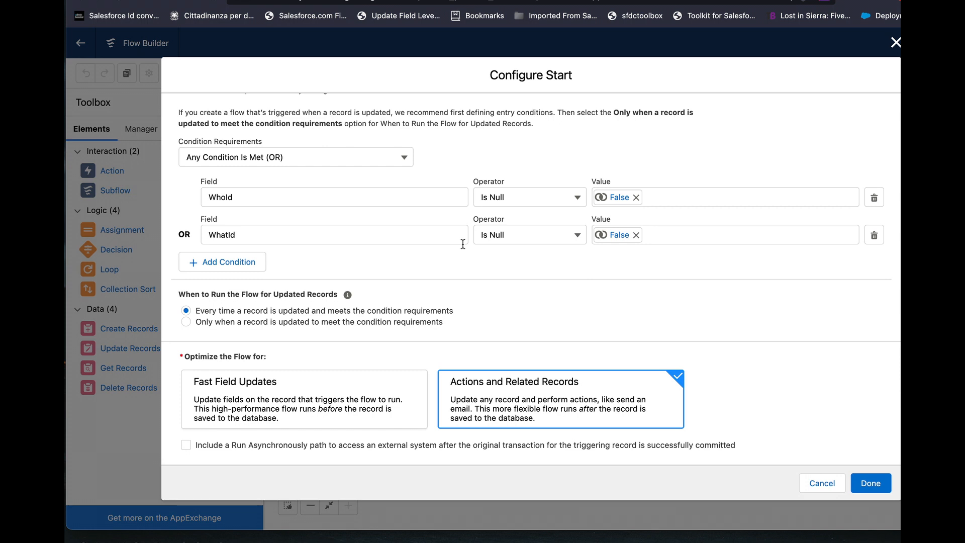
- Run the flow only when a record is updated to meet the condition requirements, and optimize it for Fast Field Updates
{"action": "left_click", "coordinate": [238, 324]}
{"action": "left_click", "coordinate": [328, 421]}
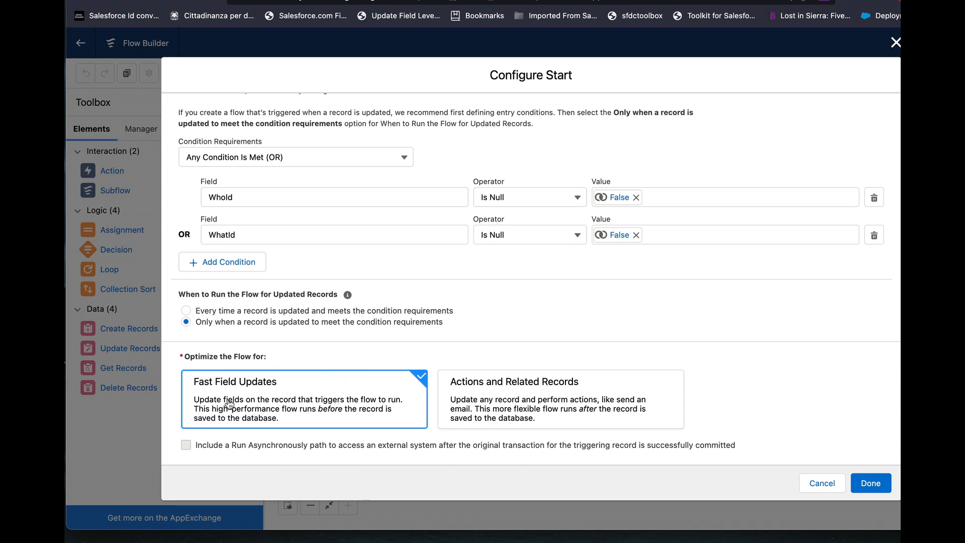
{"action": "left_click", "coordinate": [866, 480]}
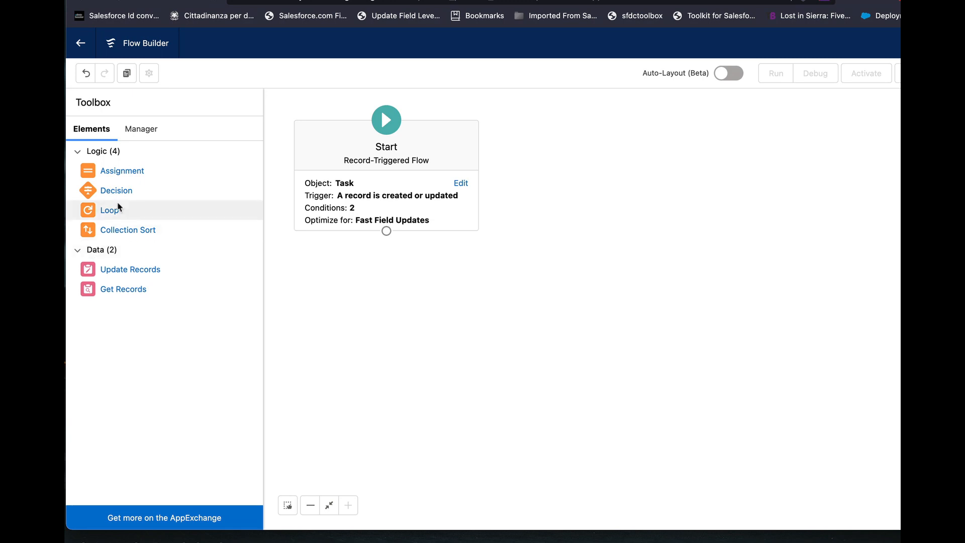
- Add a Decision element labelled "Who or WhatId" to the canvas and label its first outcome "Lead is Populated"
{"action": "left_click_drag", "start_coordinate": [116, 193], "coordinate": [415, 261]}
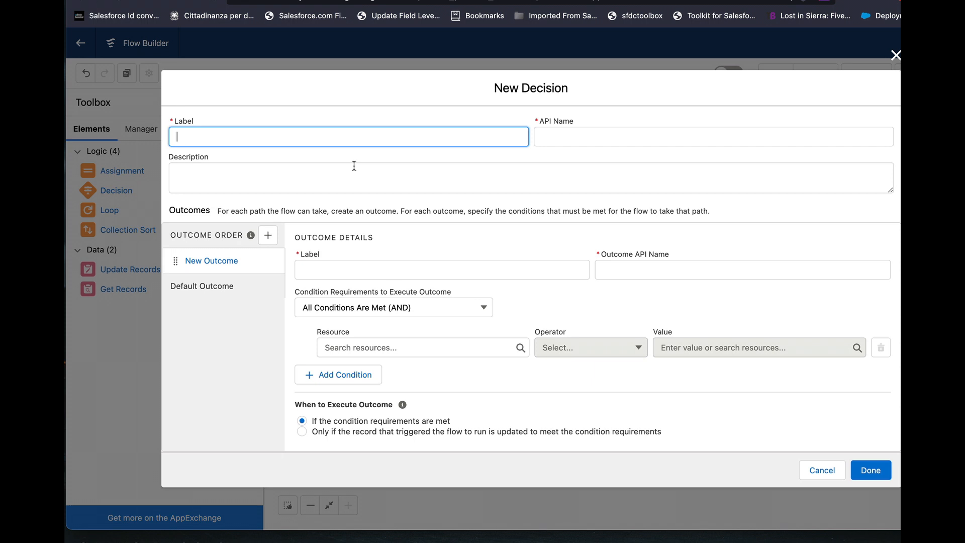
{"action": "type", "text": "Who or WhatId"}
{"action": "key", "text": "Tab"}
{"action": "left_click", "coordinate": [412, 271]}
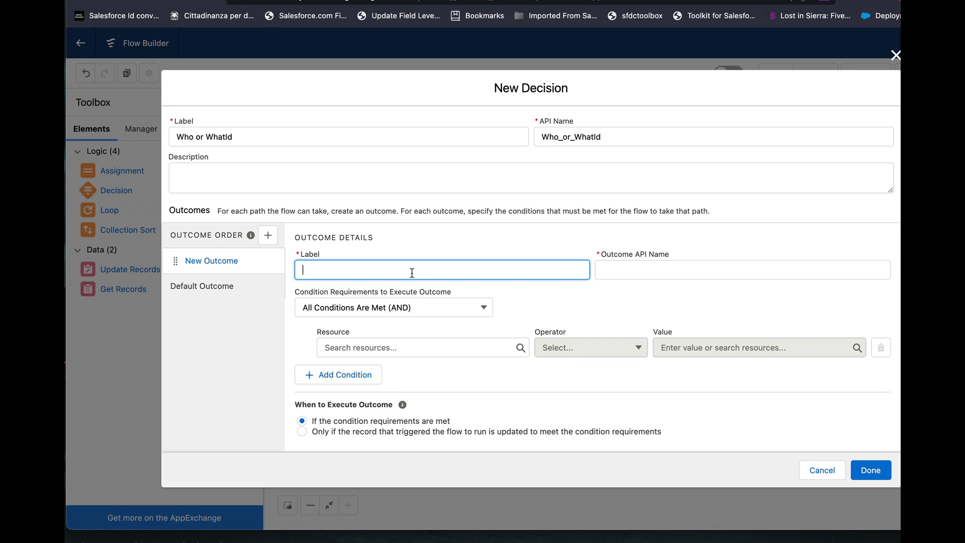
{"action": "type", "text": "Lead is Populated"}
{"action": "key", "text": "Tab"}
- Select WhoId (Name ID) of the $Record Task as the resource for the Lead is Populated condition
{"action": "left_click", "coordinate": [391, 345]}
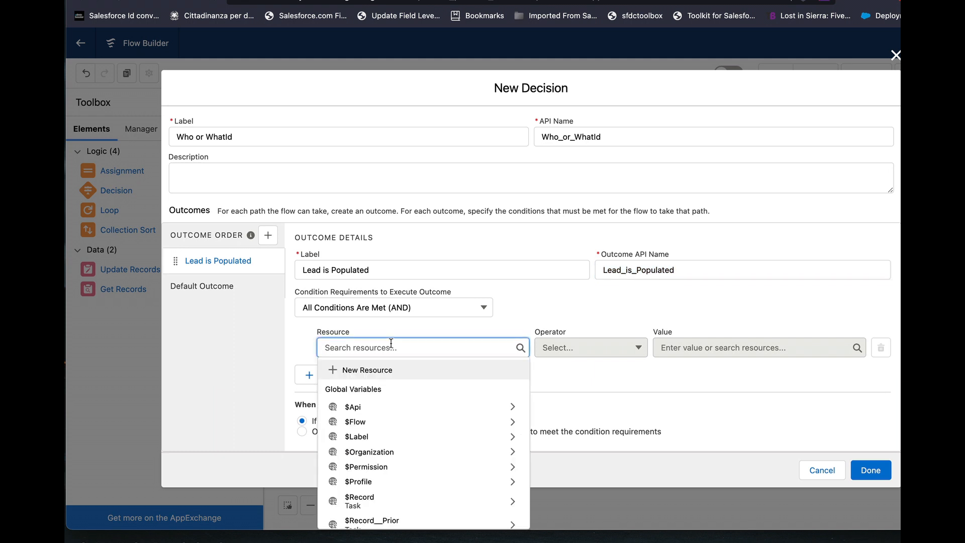
{"action": "scroll", "coordinate": [454, 445], "scroll_direction": "down", "scroll_amount": 3}
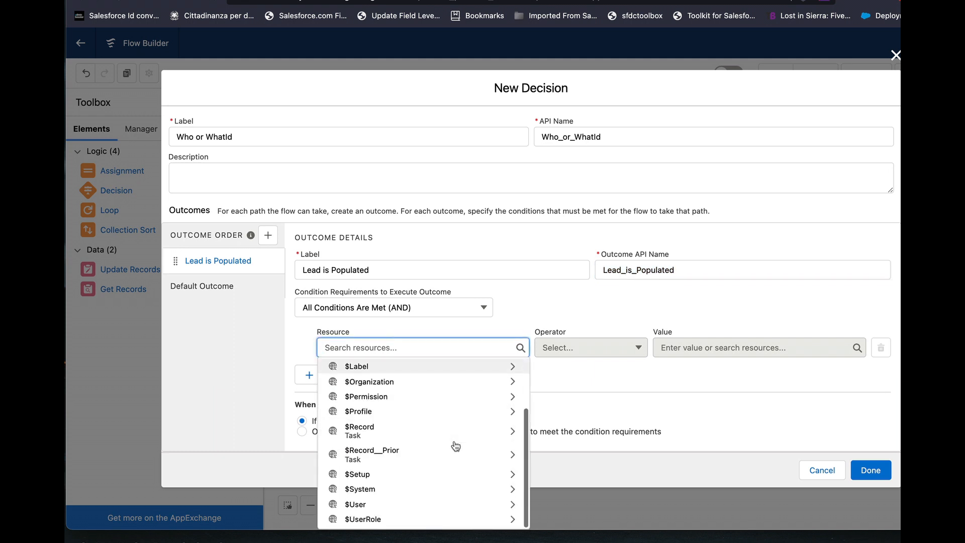
{"action": "left_click", "coordinate": [385, 427]}
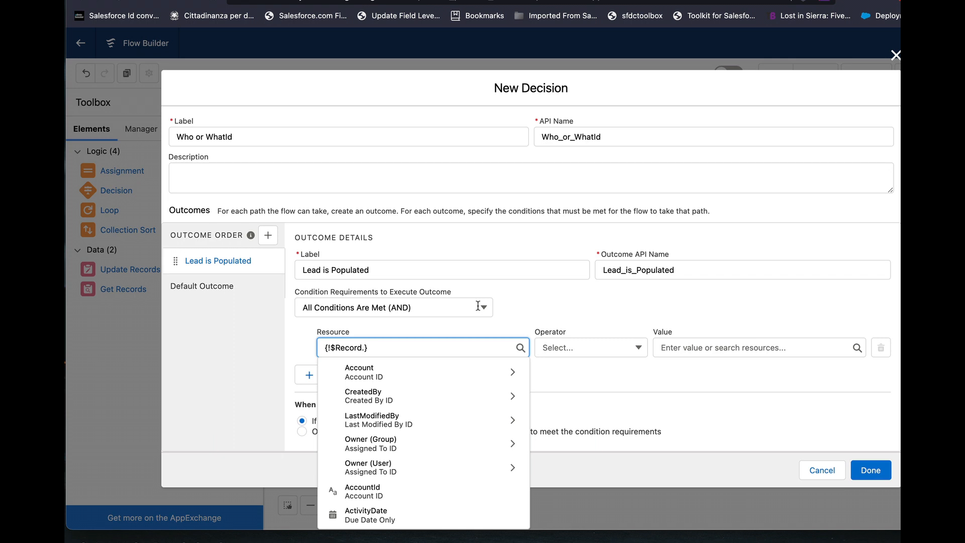
{"action": "type", "text": "who"}
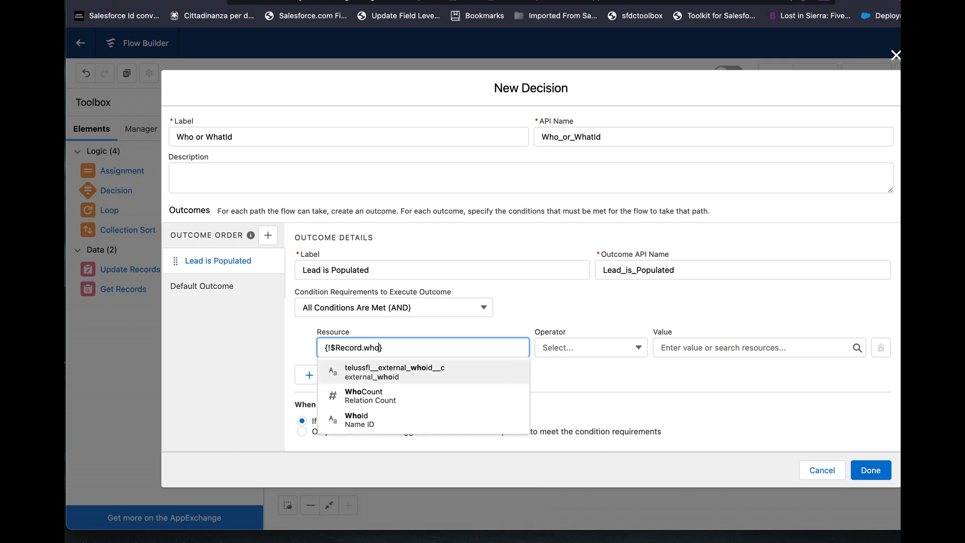
{"action": "left_click", "coordinate": [484, 421]}
{"action": "left_click", "coordinate": [623, 346]}
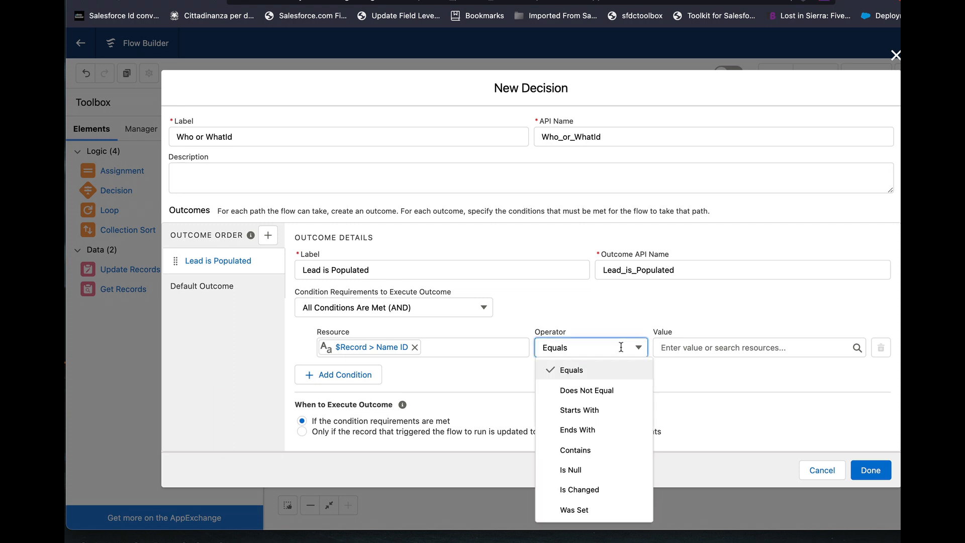
{"action": "left_click", "coordinate": [608, 469]}
{"action": "left_click", "coordinate": [705, 354]}
{"action": "type", "text": "dal"}
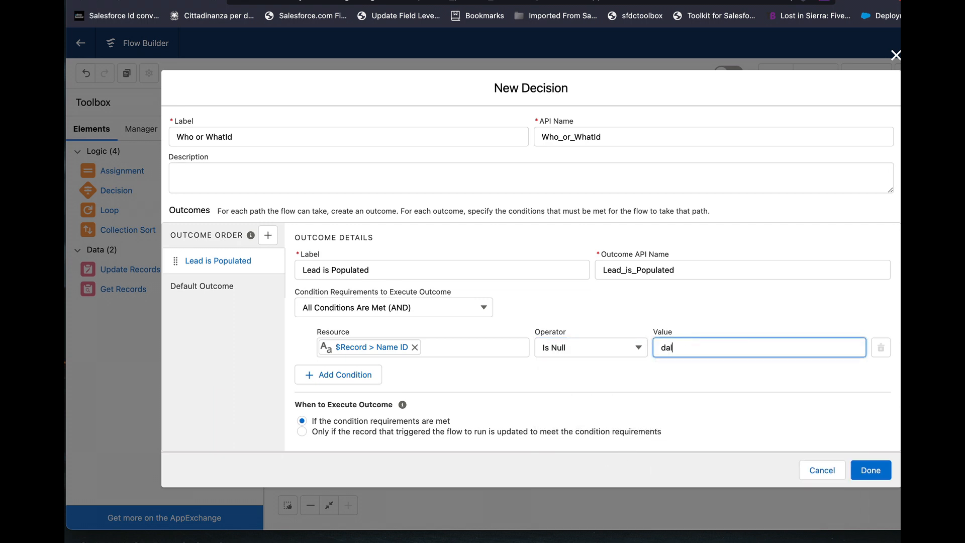
{"action": "key", "text": "BackSpace"}
{"action": "key", "text": "BackSpace"}
{"action": "key", "text": "BackSpace"}
{"action": "type", "text": "fal"}
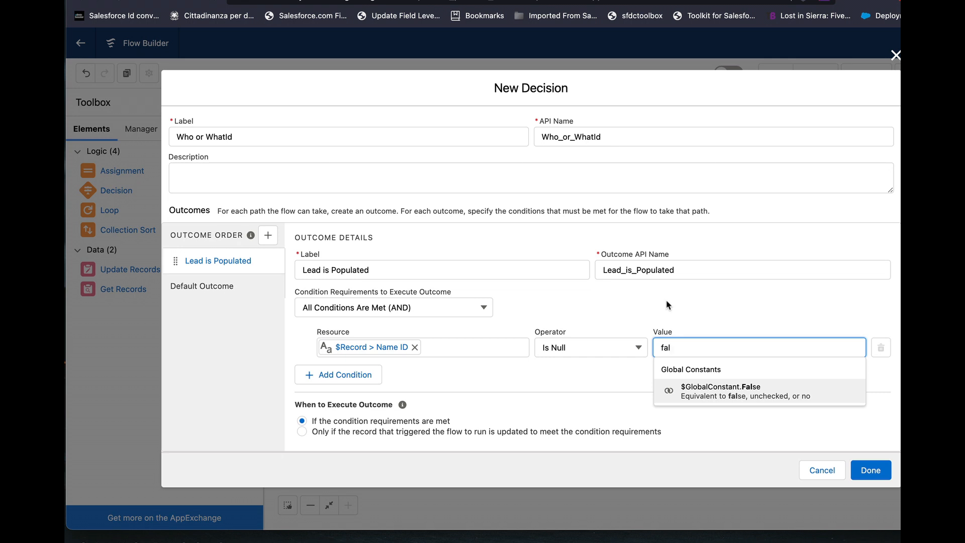
{"action": "key", "text": "BackSpace"}
{"action": "key", "text": "BackSpace"}
{"action": "key", "text": "BackSpace"}
- Set the Lead is Populated condition's operator to Starts With and its value to 00Q
{"action": "left_click", "coordinate": [612, 342]}
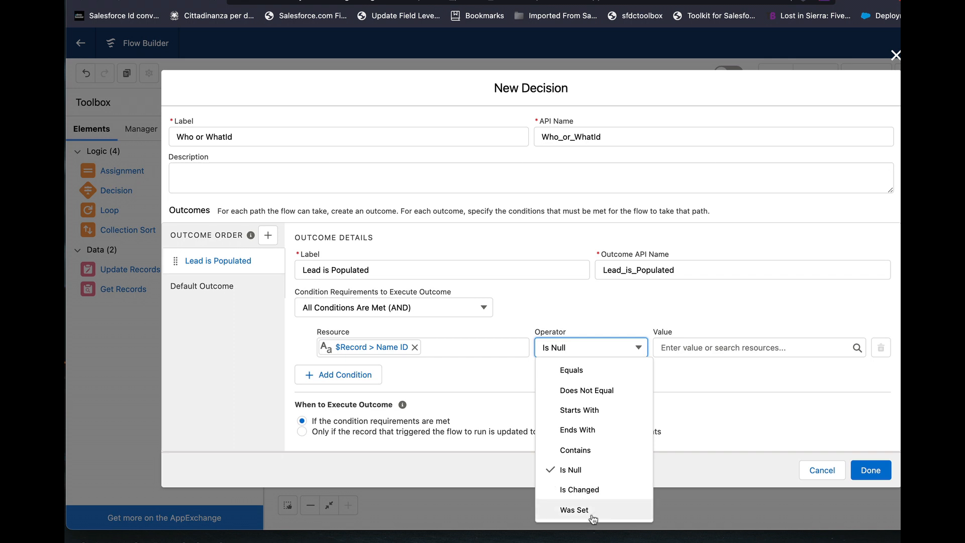
{"action": "left_click", "coordinate": [597, 410]}
{"action": "left_click", "coordinate": [652, 321]}
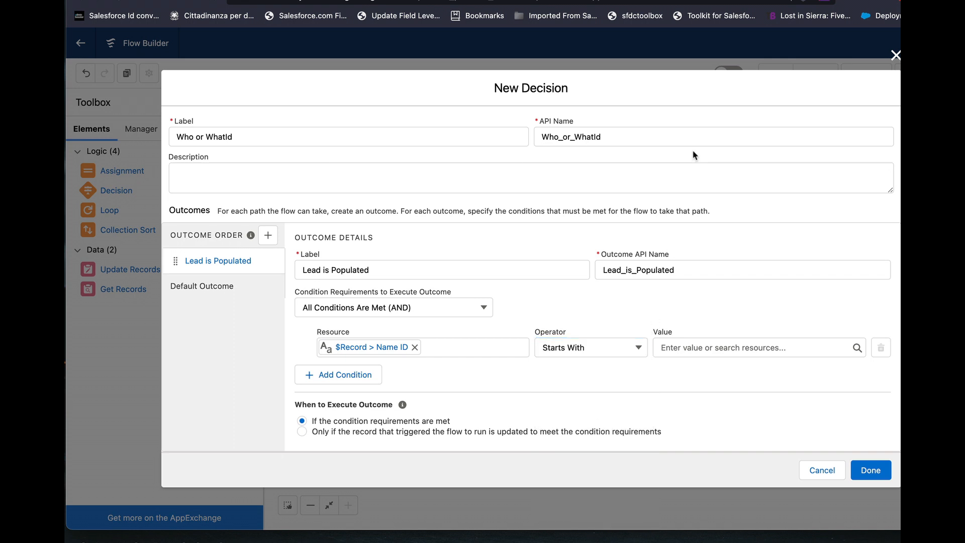
{"action": "left_click", "coordinate": [686, 352]}
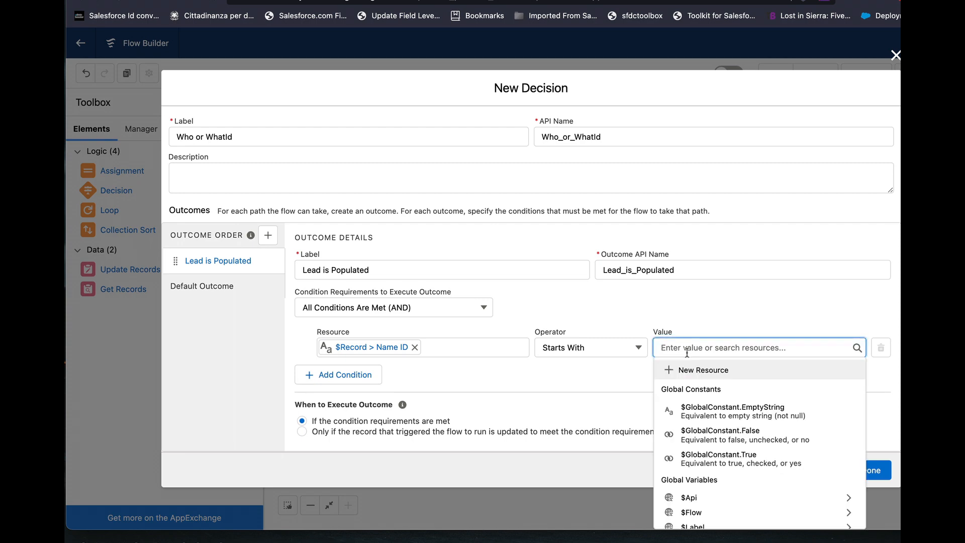
{"action": "type", "text": "00Q"}
{"action": "left_click", "coordinate": [696, 316]}
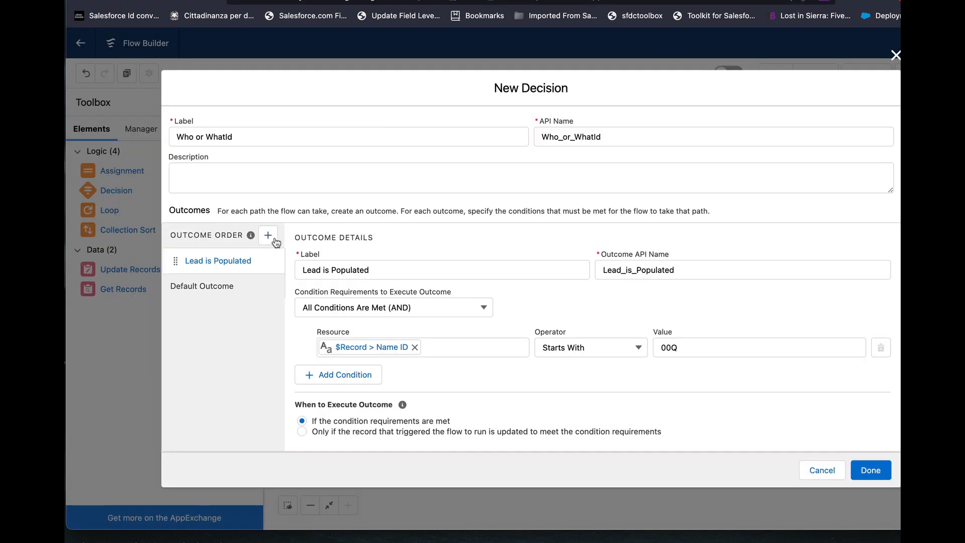
- Add a second outcome to the decision and label it "Opp is Populated"
{"action": "left_click", "coordinate": [270, 234]}
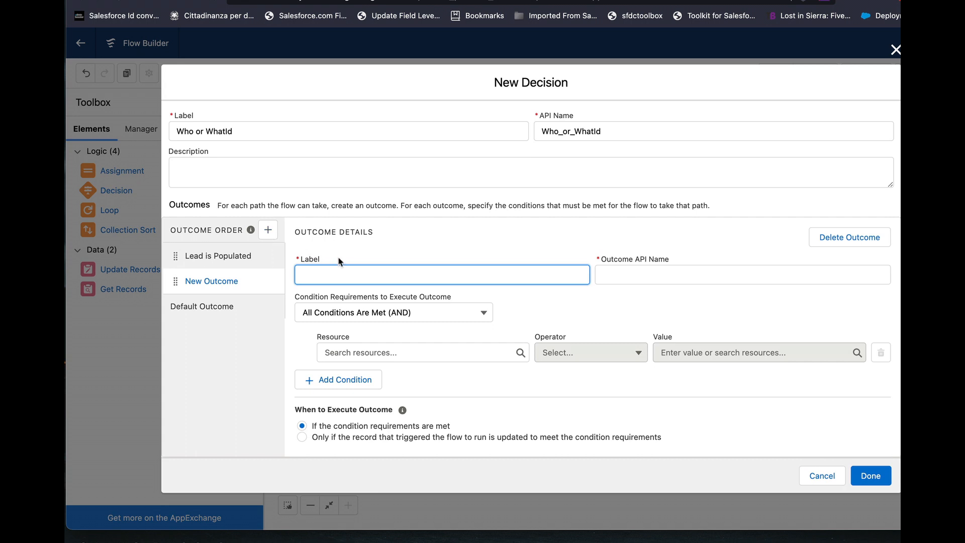
{"action": "type", "text": "Opp is Populated"}
{"action": "key", "text": "Tab"}
- Define the Opp is Populated condition as $Record WhatId (Related To ID) Starts With 006
{"action": "left_click", "coordinate": [372, 348]}
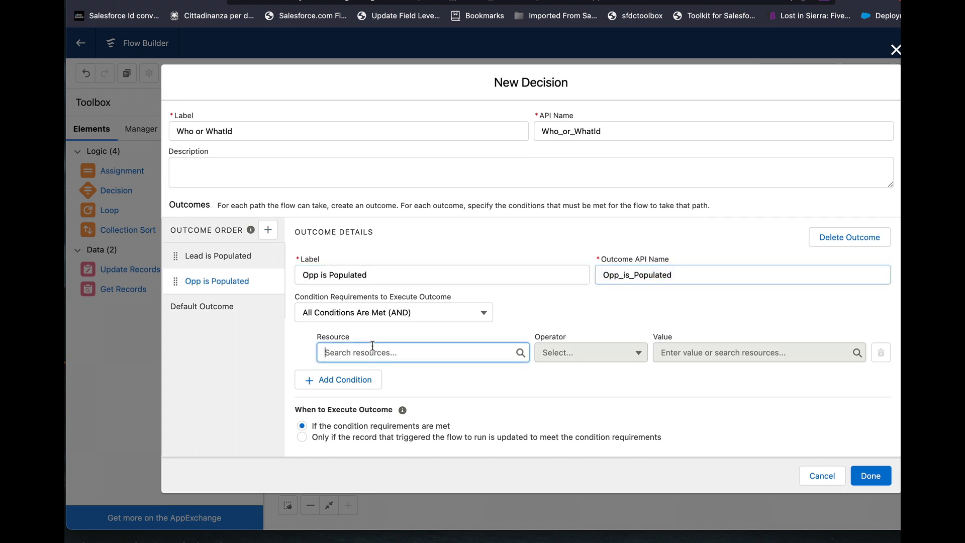
{"action": "left_click", "coordinate": [382, 314]}
{"action": "type", "text": "what"}
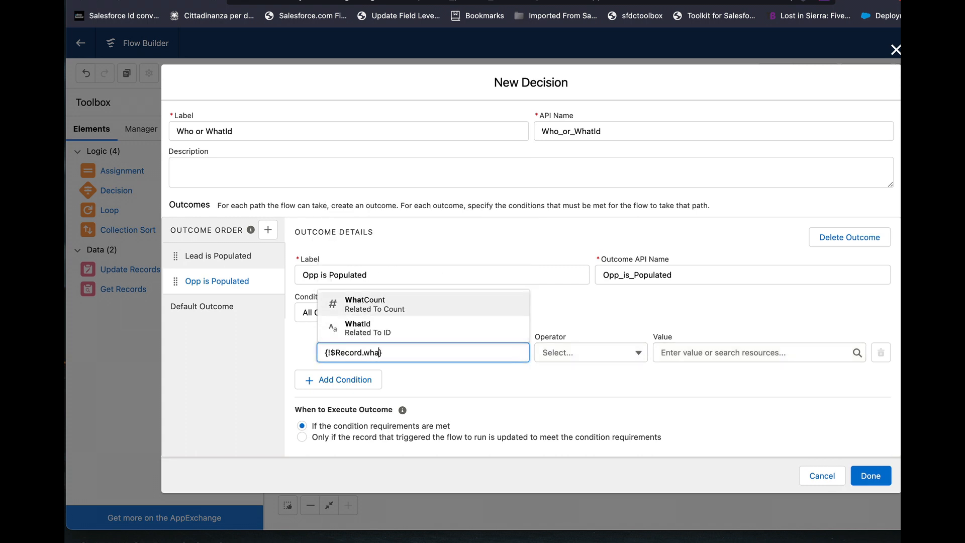
{"action": "left_click", "coordinate": [397, 327]}
{"action": "left_click", "coordinate": [621, 354]}
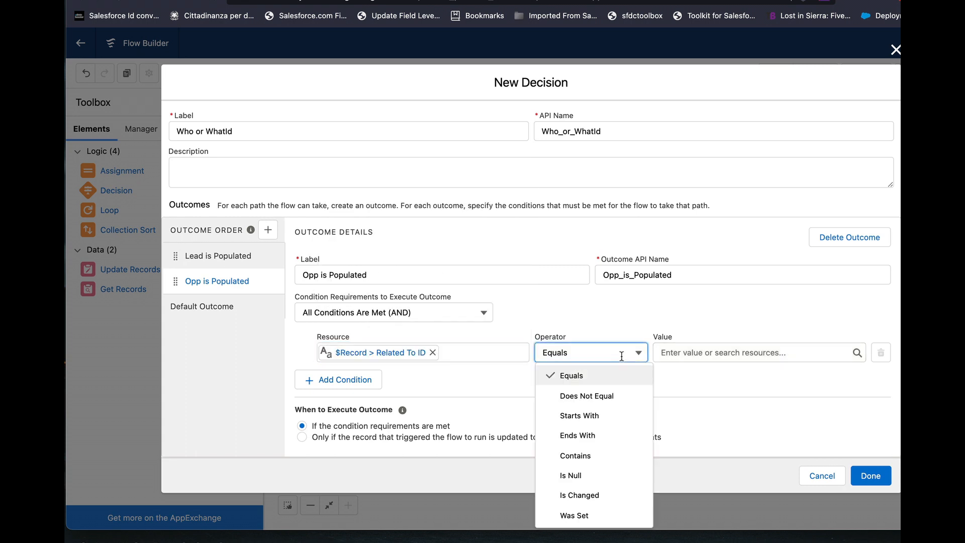
{"action": "left_click", "coordinate": [612, 417]}
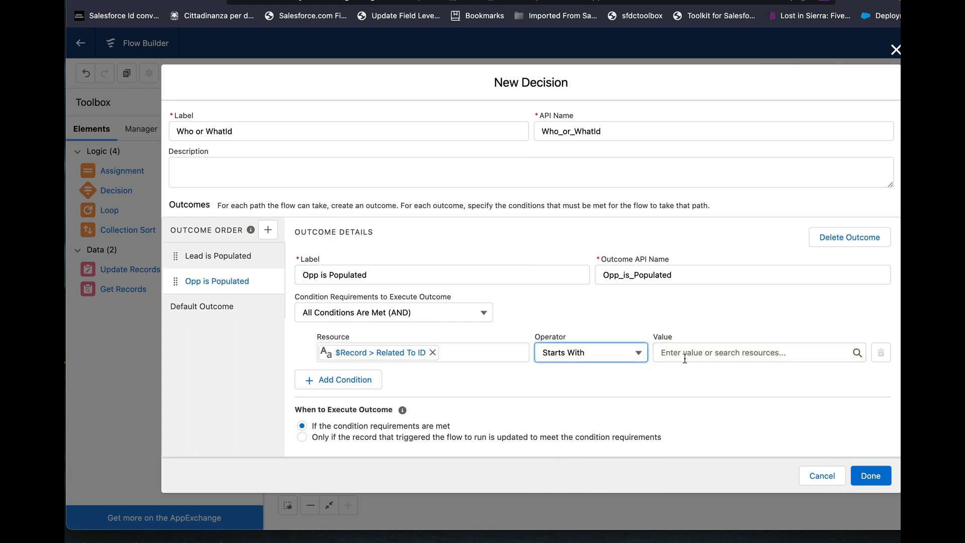
{"action": "left_click", "coordinate": [696, 349]}
{"action": "type", "text": "006"}
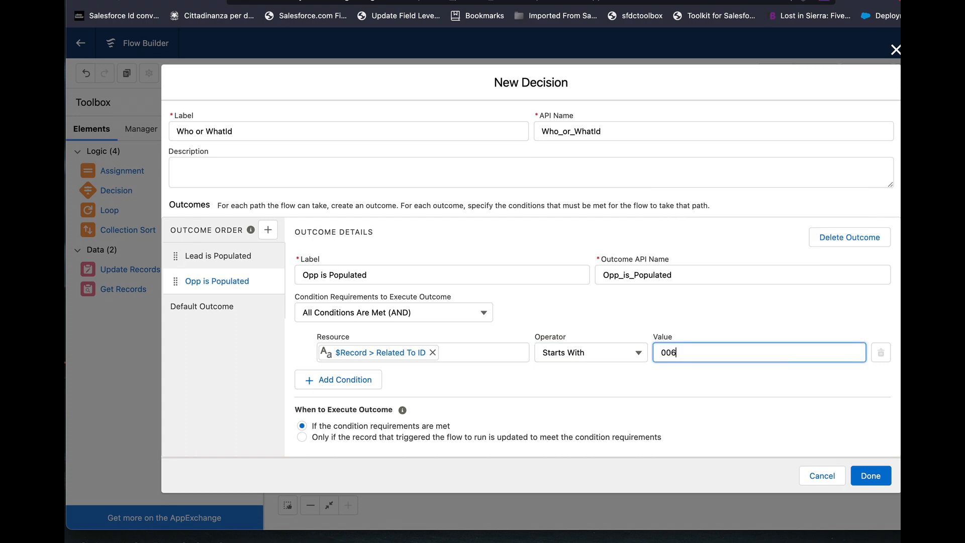
{"action": "left_click", "coordinate": [678, 324]}
- Check both outcomes, save the decision, and connect the Start element to it
{"action": "left_click", "coordinate": [218, 255]}
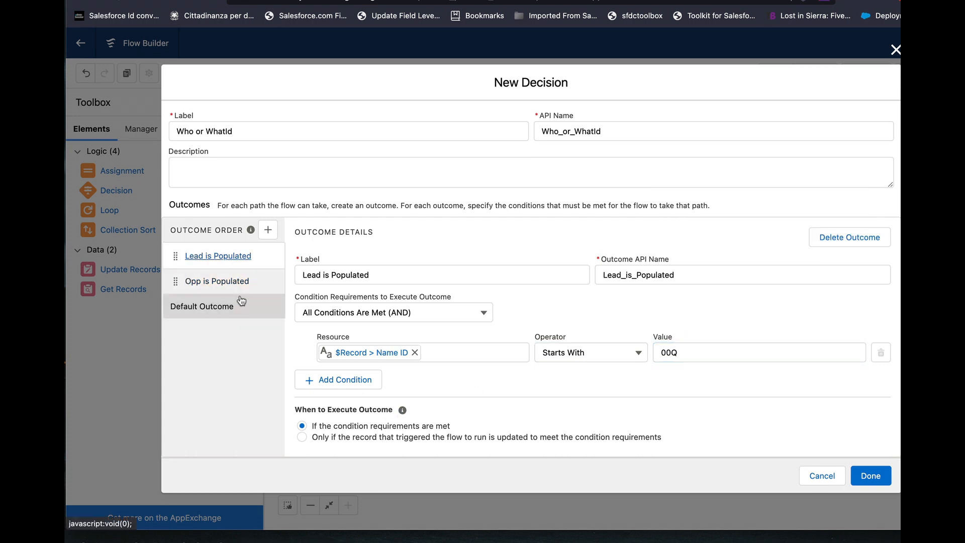
{"action": "left_click", "coordinate": [236, 281]}
{"action": "left_click", "coordinate": [870, 475]}
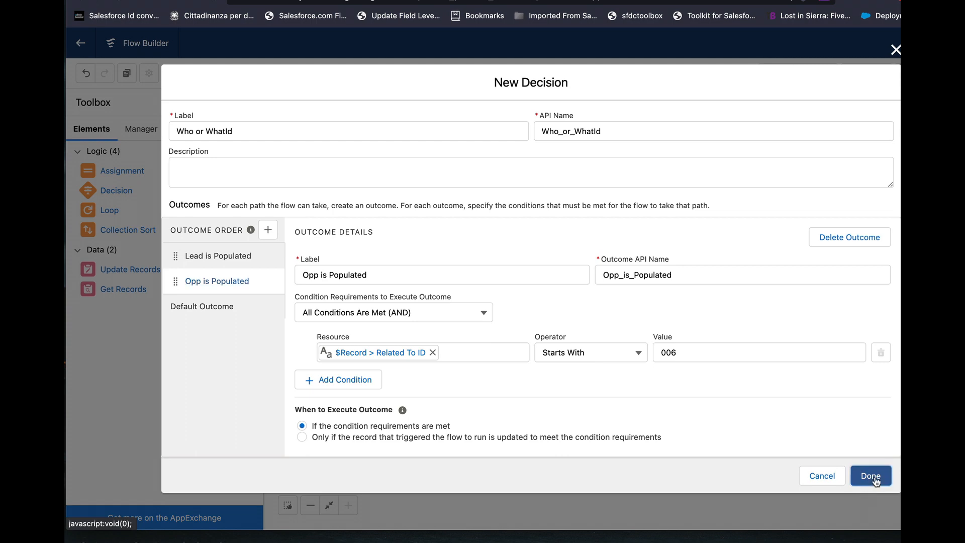
{"action": "left_click_drag", "start_coordinate": [386, 231], "coordinate": [449, 274]}
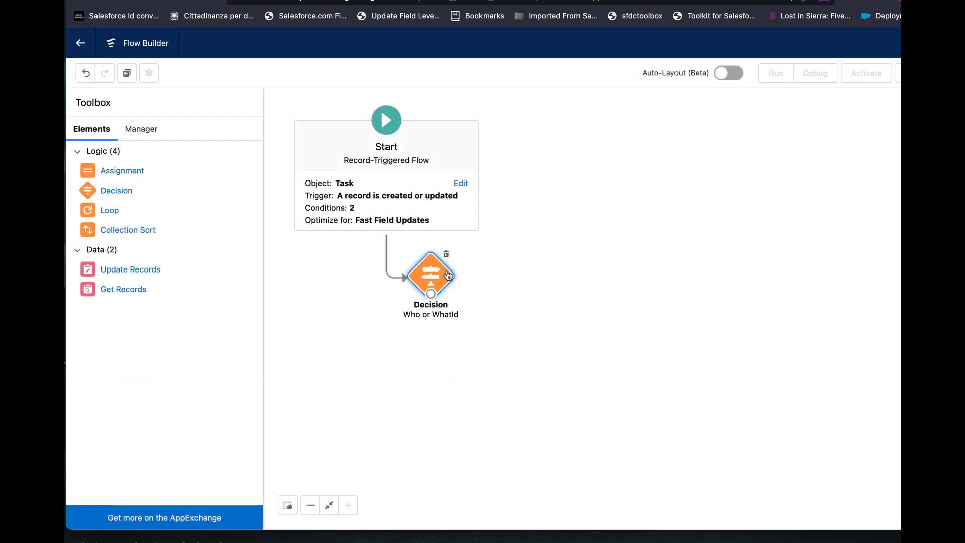
{"action": "left_click", "coordinate": [542, 304]}
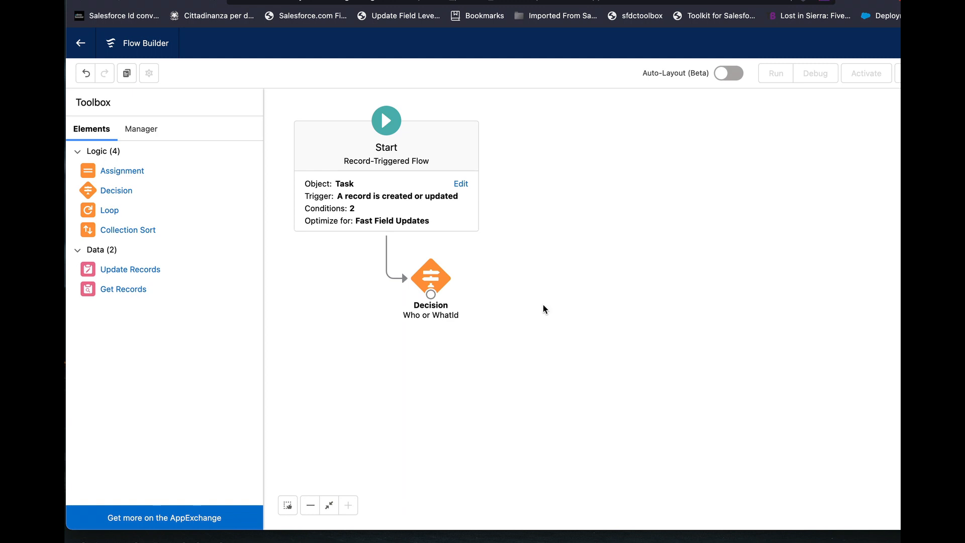
- Add a Get Records element labelled "Get Info From Lead" that retrieves records of the Lead object
{"action": "left_click_drag", "start_coordinate": [101, 289], "coordinate": [523, 264]}
{"action": "type", "text": "Get "}
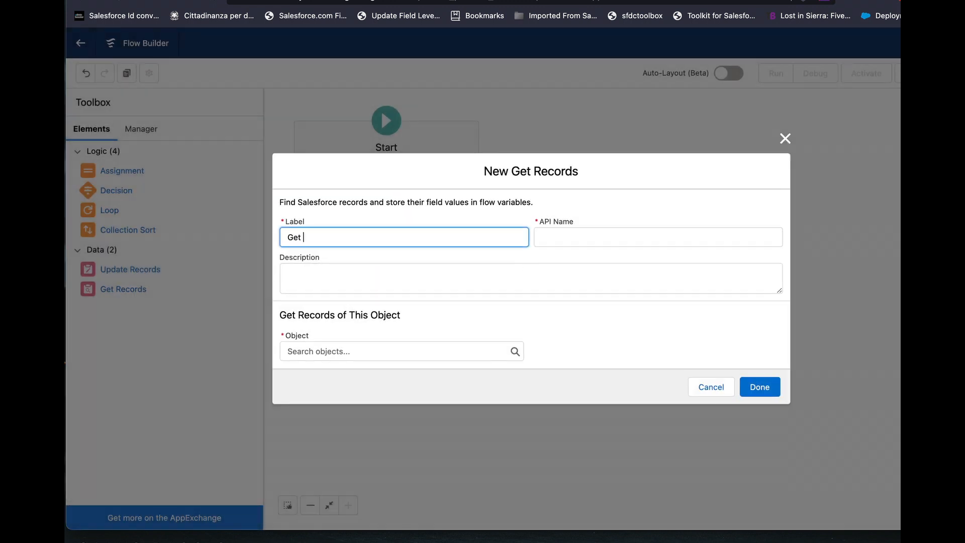
{"action": "type", "text": "Info From Lead"}
{"action": "key", "text": "Tab"}
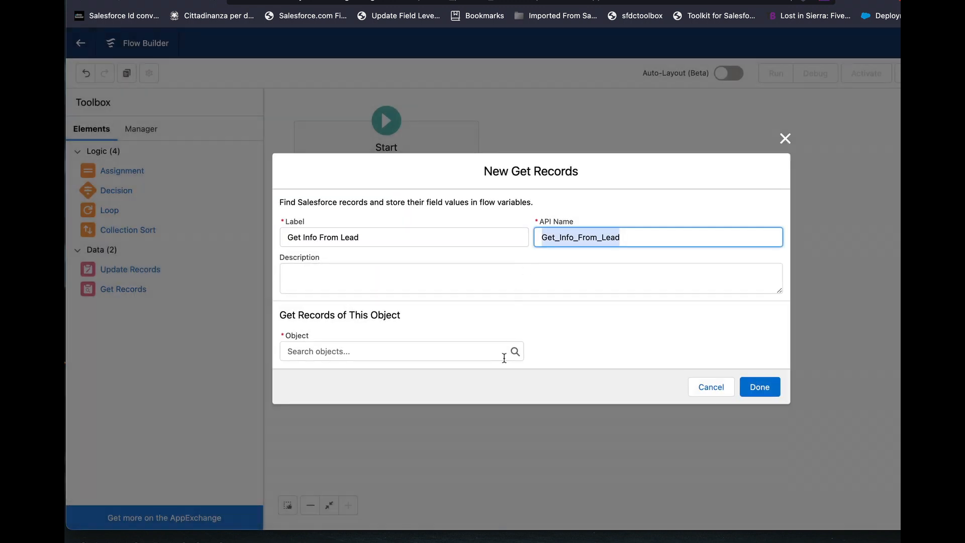
{"action": "left_click", "coordinate": [474, 347]}
{"action": "type", "text": "lead"}
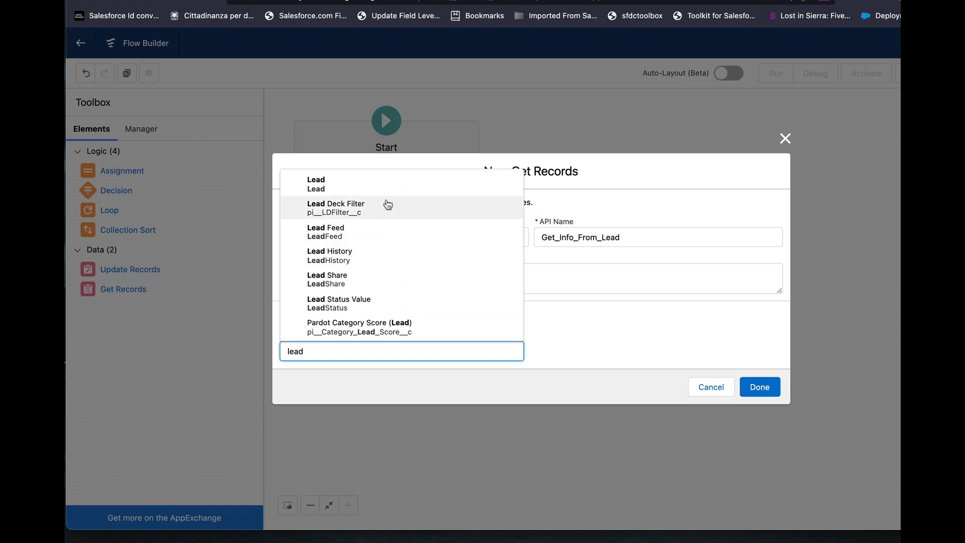
{"action": "left_click", "coordinate": [382, 184]}
- Choose the Lead's Id as the field for the record filter condition
{"action": "scroll", "coordinate": [594, 294], "scroll_direction": "down", "scroll_amount": 2}
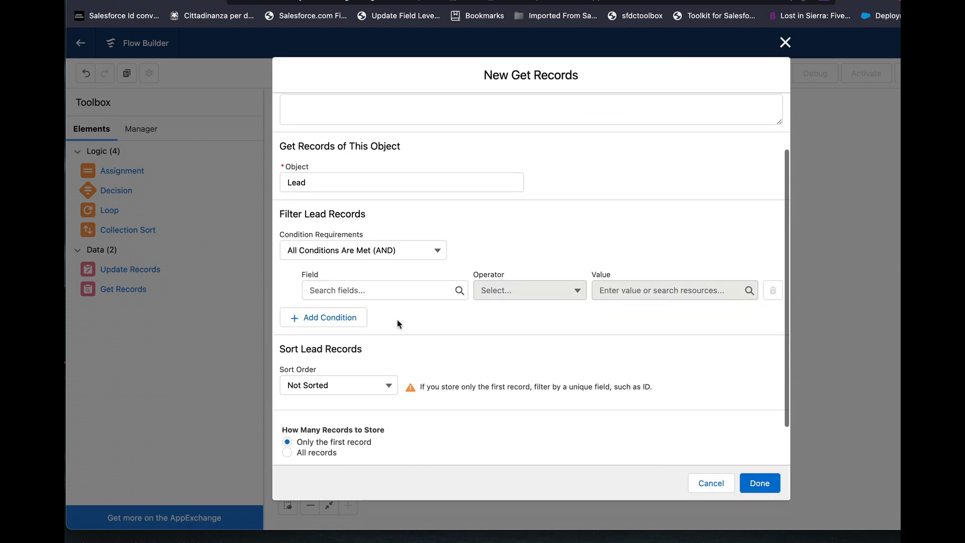
{"action": "left_click", "coordinate": [383, 291]}
{"action": "type", "text": "did"}
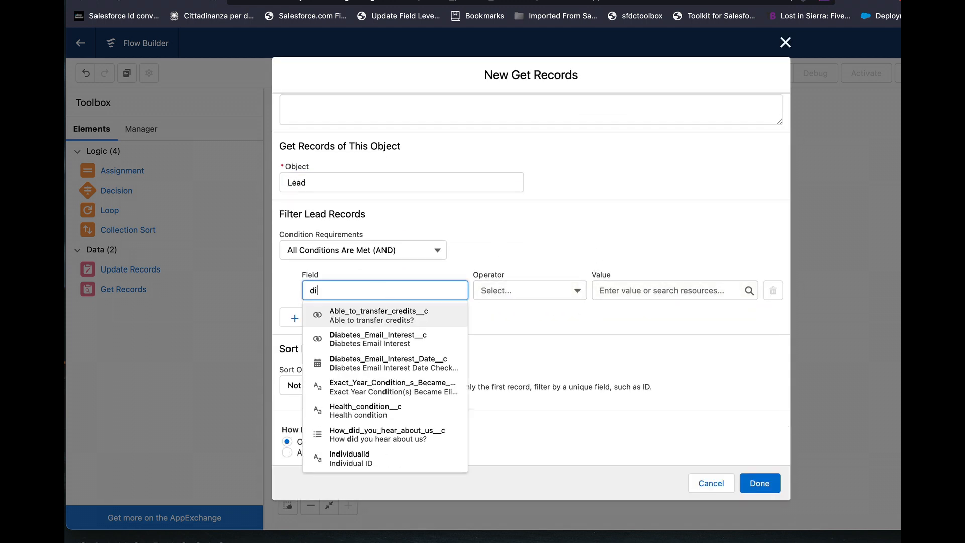
{"action": "key", "text": "super+a"}
{"action": "type", "text": "id"}
{"action": "scroll", "coordinate": [385, 351], "scroll_direction": "down", "scroll_amount": 4}
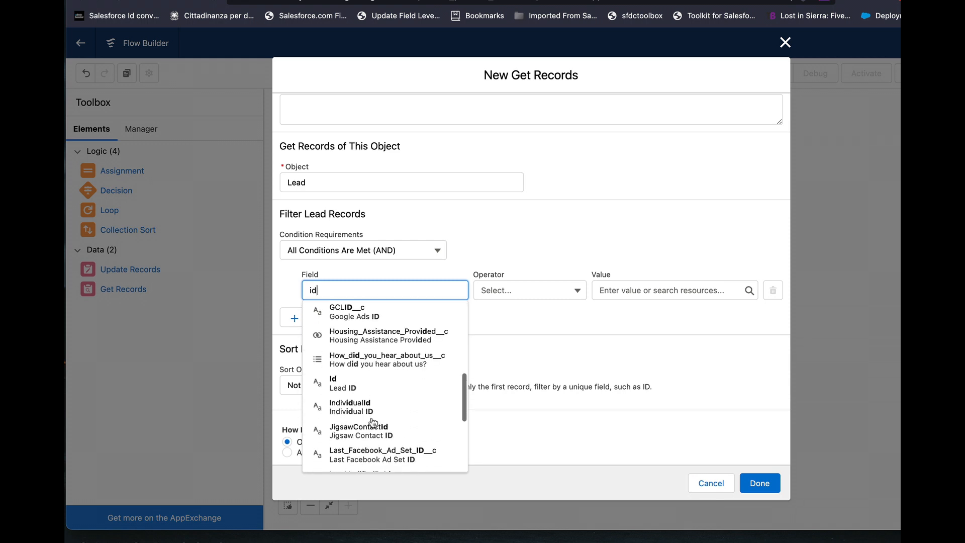
{"action": "left_click", "coordinate": [367, 385]}
- Set the Id filter condition's value to the WhoId (Name ID) of the $Record Task
{"action": "left_click", "coordinate": [601, 291]}
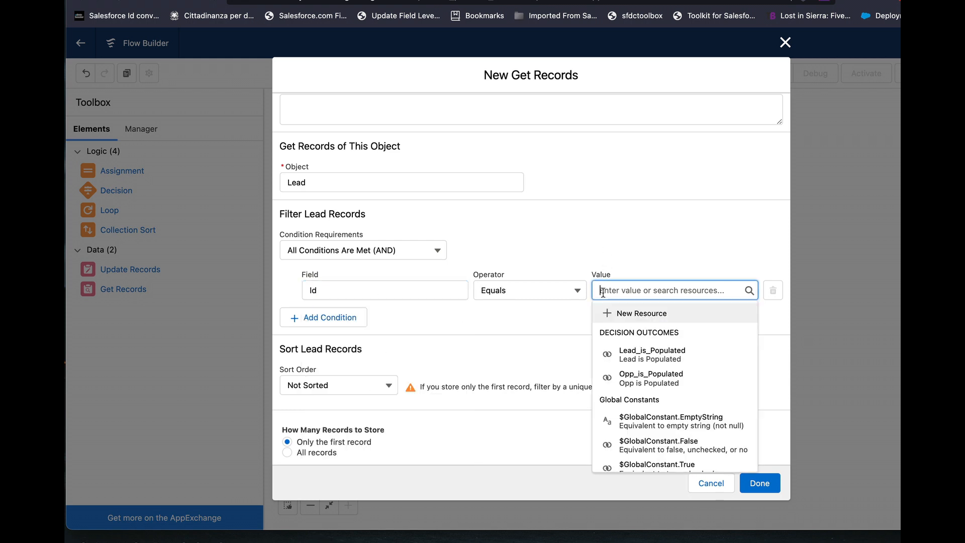
{"action": "type", "text": "re"}
{"action": "left_click", "coordinate": [635, 351]}
{"action": "type", "text": "w"}
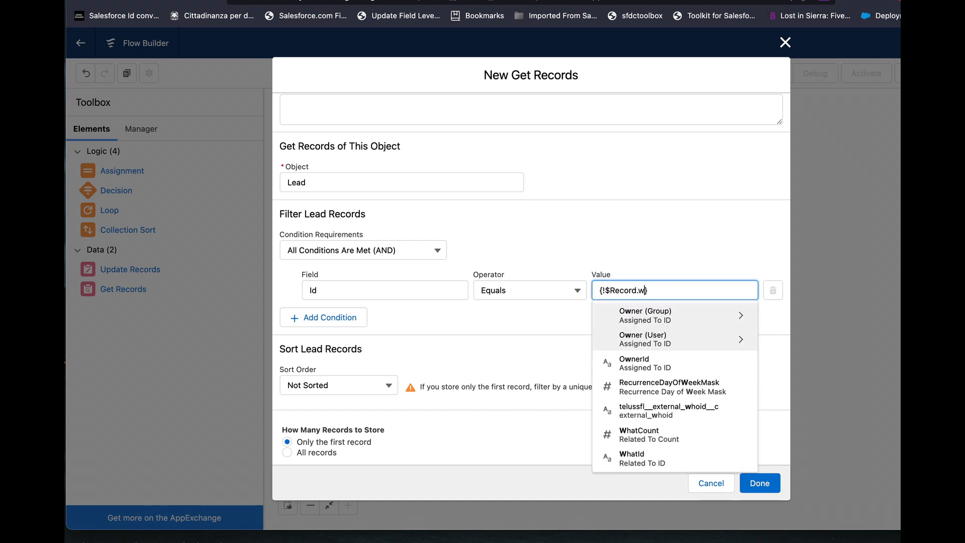
{"action": "scroll", "coordinate": [702, 355], "scroll_direction": "down", "scroll_amount": 3}
{"action": "left_click", "coordinate": [689, 360]}
- Store the record data with Choose fields and let Salesforce do the rest, and select Province__c as the Lead field to store
{"action": "scroll", "coordinate": [510, 353], "scroll_direction": "down", "scroll_amount": 2}
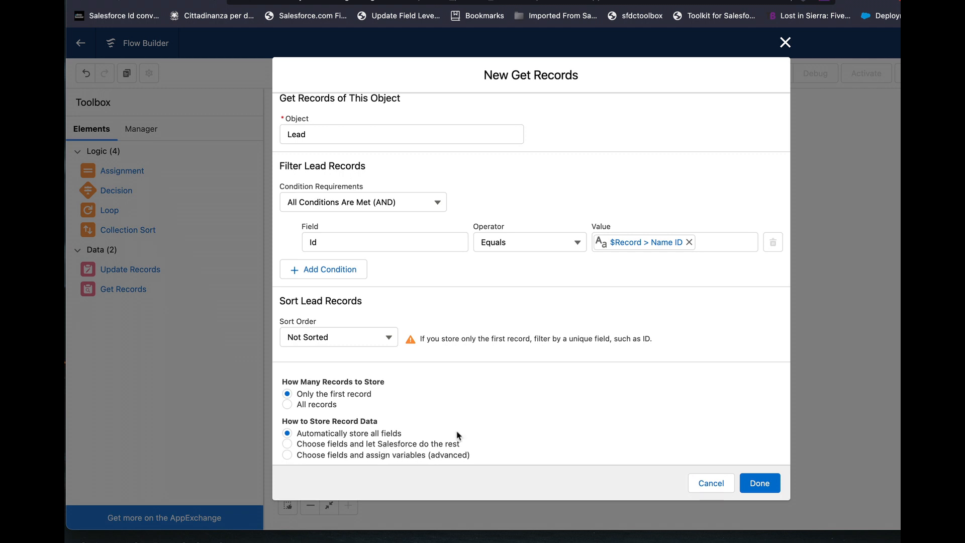
{"action": "left_click", "coordinate": [387, 446]}
{"action": "scroll", "coordinate": [387, 445], "scroll_direction": "down", "scroll_amount": 5}
{"action": "left_click", "coordinate": [384, 417]}
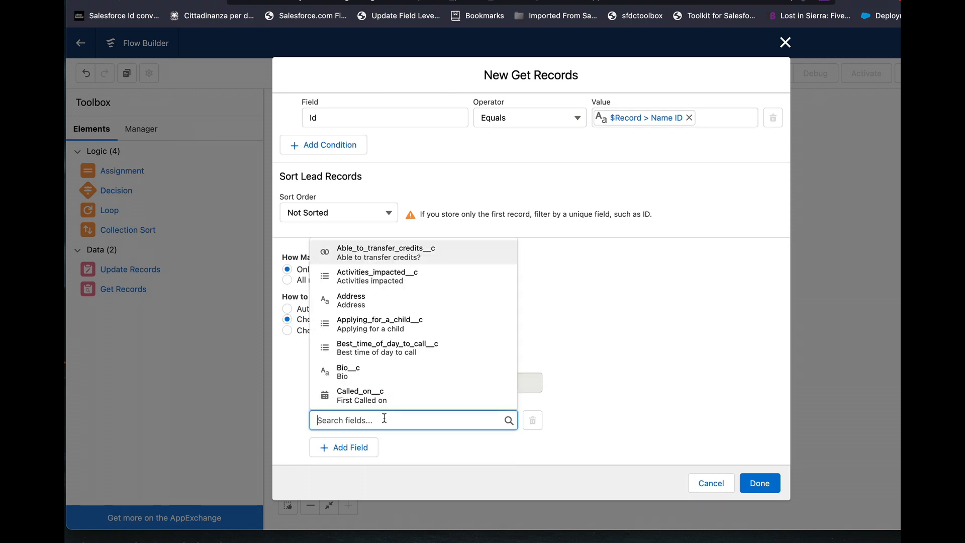
{"action": "type", "text": "prov"}
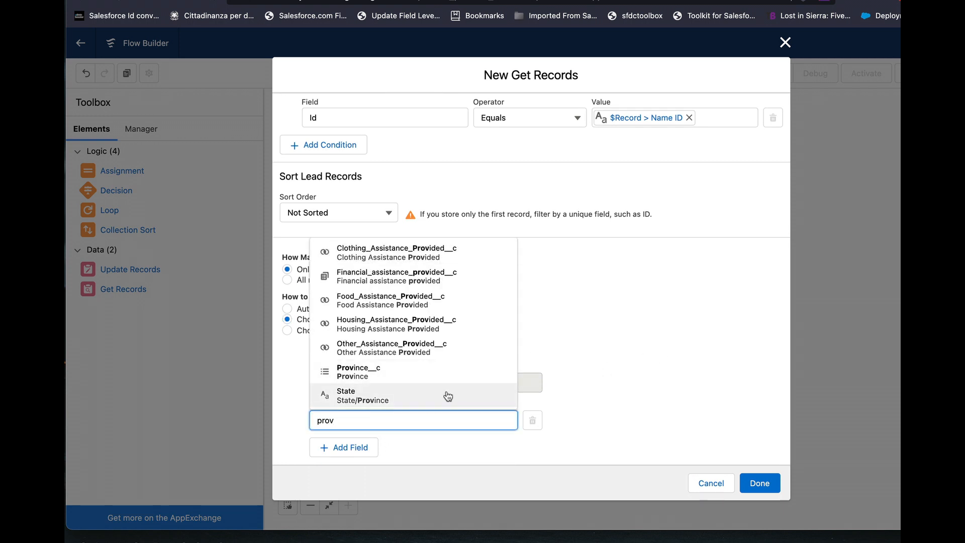
{"action": "left_click", "coordinate": [451, 372]}
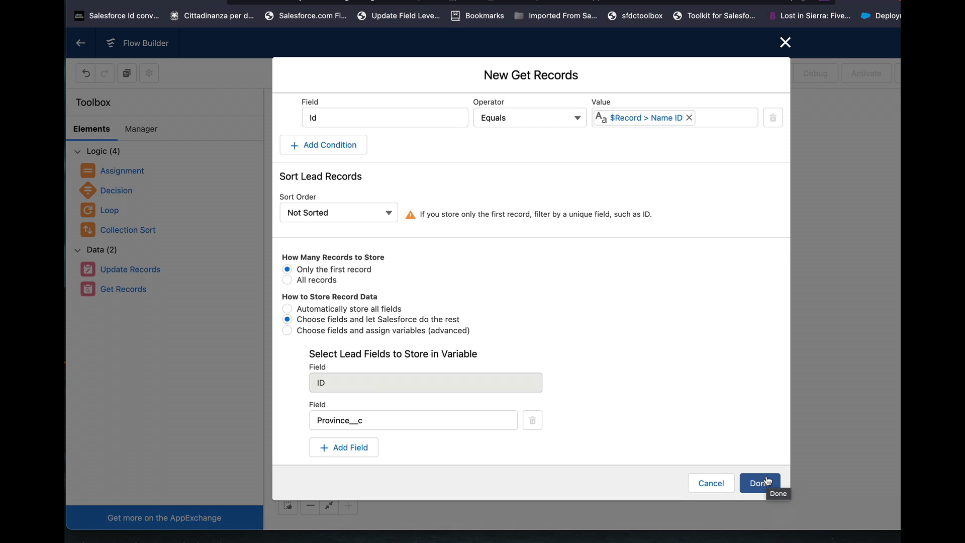
- Save the Lead lookup and add a Get Records element labelled "Get Info From Opp" that retrieves records of the Opportunity object
{"action": "left_click", "coordinate": [758, 483]}
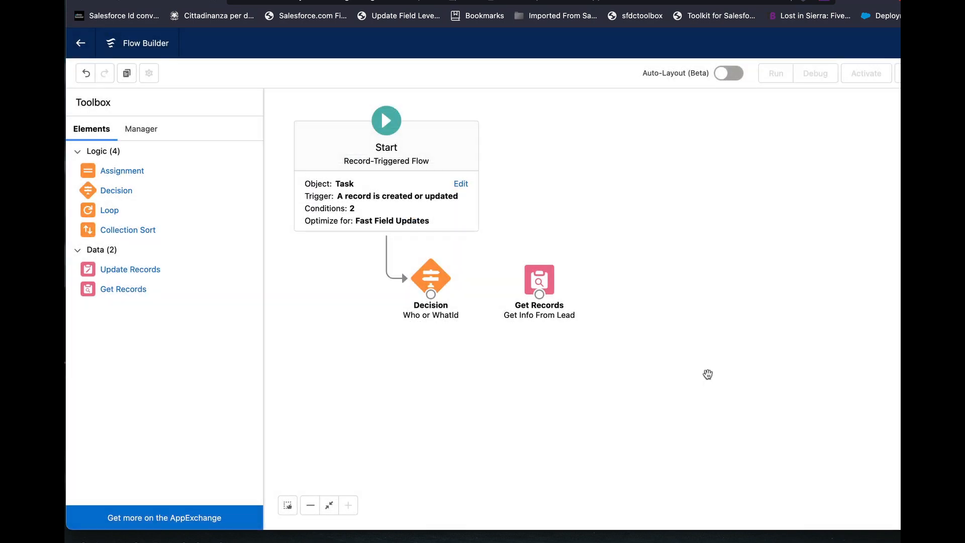
{"action": "left_click_drag", "start_coordinate": [120, 289], "coordinate": [643, 291]}
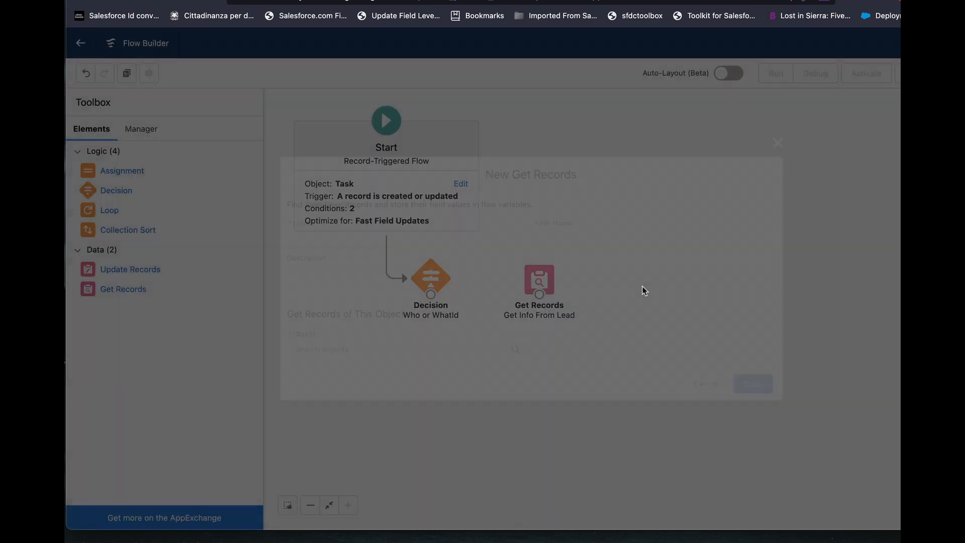
{"action": "type", "text": "Get "}
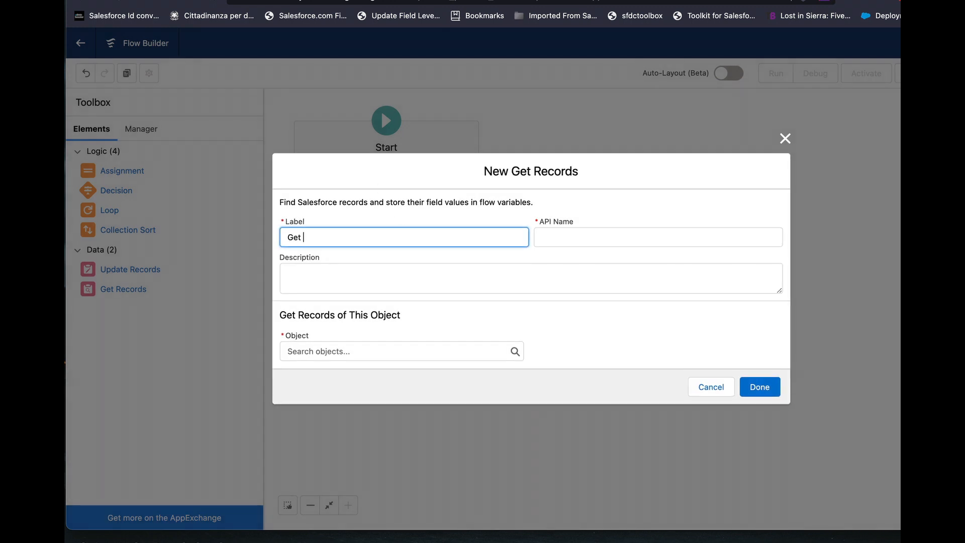
{"action": "type", "text": "Info From Opp"}
{"action": "key", "text": "Tab"}
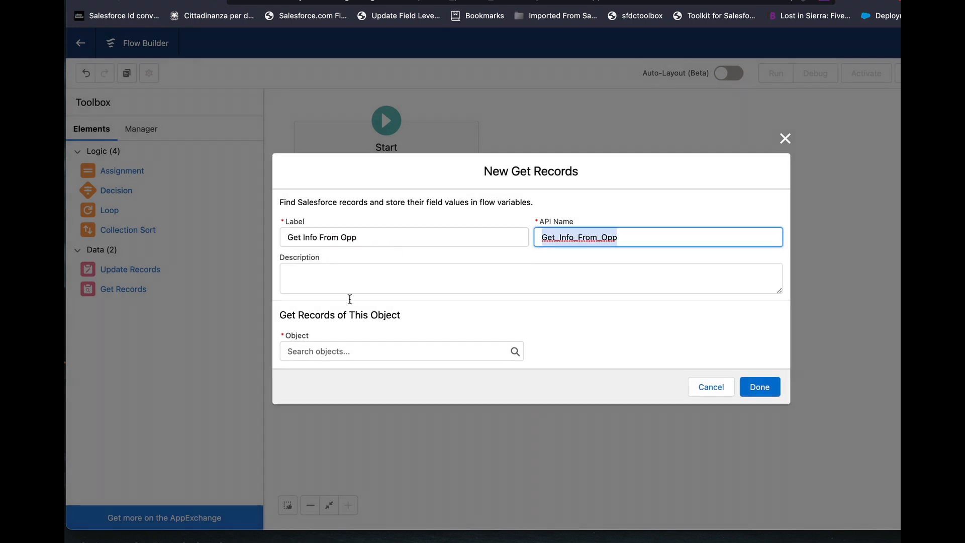
{"action": "left_click", "coordinate": [330, 351]}
{"action": "type", "text": "opp"}
{"action": "left_click", "coordinate": [344, 212]}
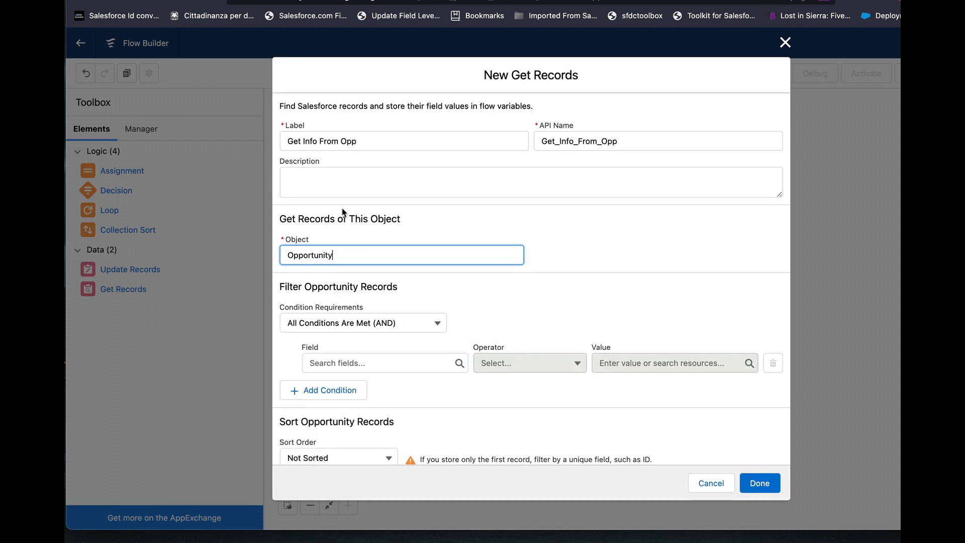
- Filter the Opportunity records so that Id equals the WhatId (Related To ID) of the $Record Task
{"action": "scroll", "coordinate": [387, 300], "scroll_direction": "down", "scroll_amount": 3}
{"action": "left_click", "coordinate": [373, 242]}
{"action": "type", "text": "id"}
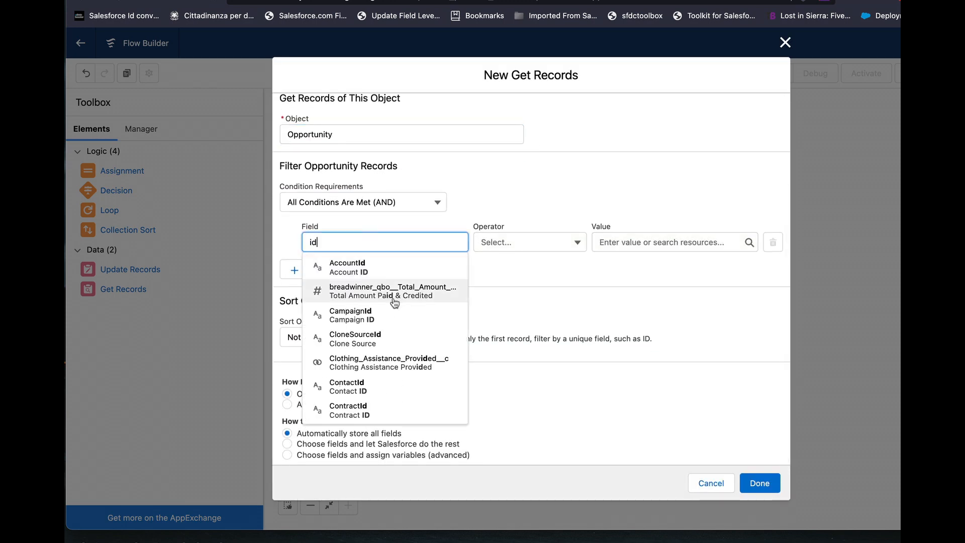
{"action": "scroll", "coordinate": [395, 301], "scroll_direction": "down", "scroll_amount": 5}
{"action": "left_click", "coordinate": [366, 320]}
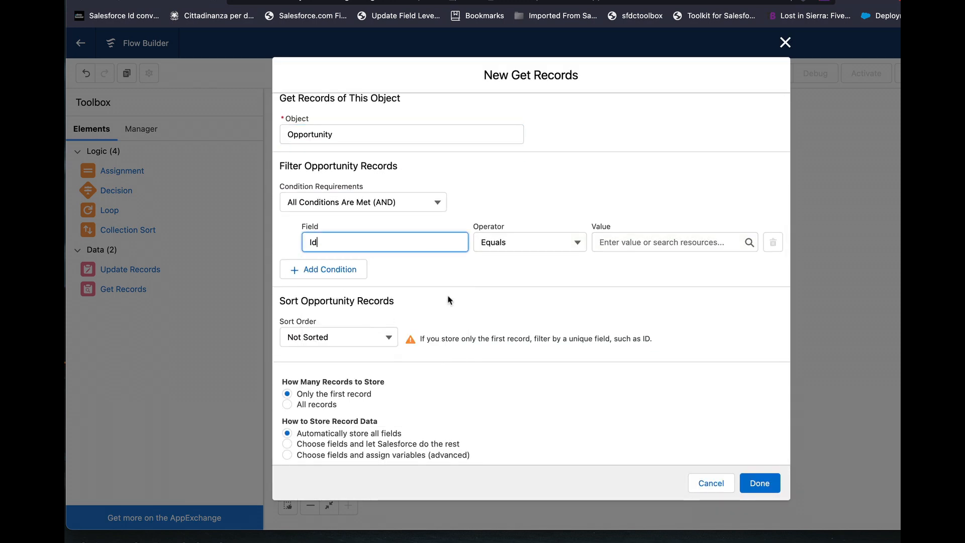
{"action": "left_click", "coordinate": [658, 243]}
{"action": "type", "text": "rec"}
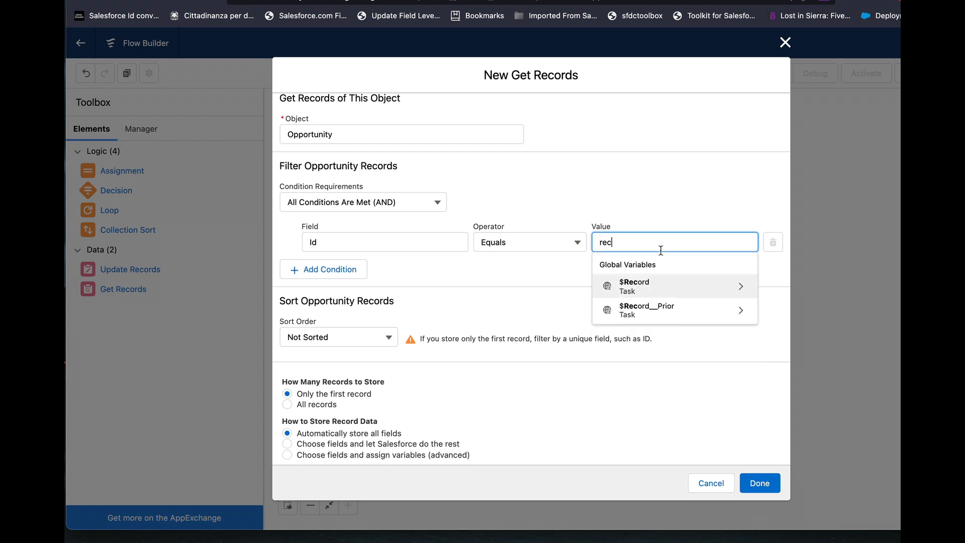
{"action": "left_click", "coordinate": [628, 281]}
{"action": "type", "text": "what"}
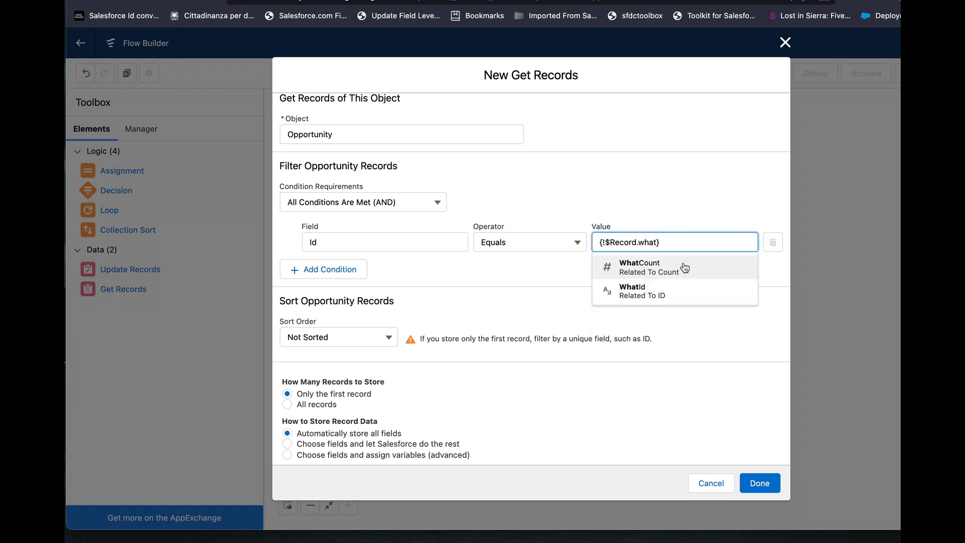
{"action": "left_click", "coordinate": [686, 294]}
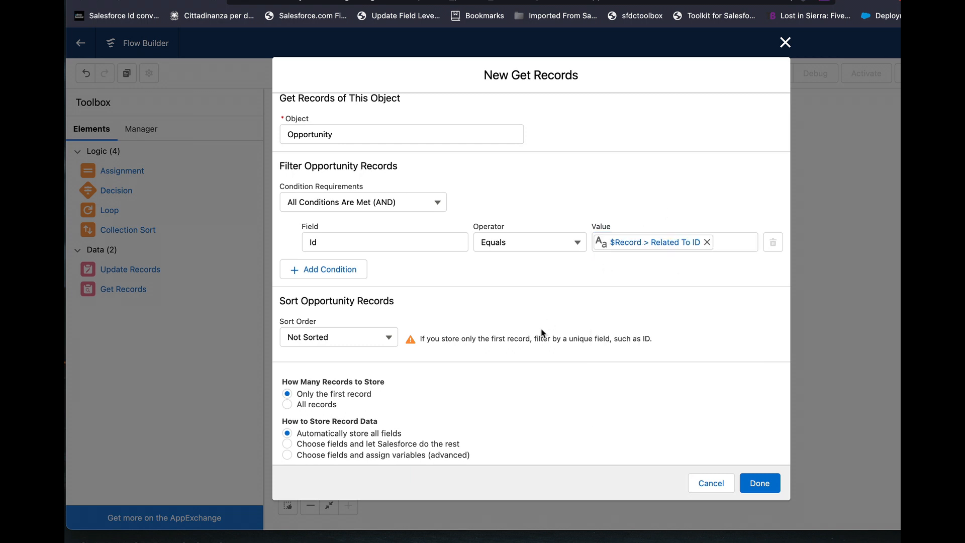
- Set Choose fields and let Salesforce do the rest, store the Opportunity's Province__c field, and save the element
{"action": "left_click", "coordinate": [351, 444]}
{"action": "scroll", "coordinate": [382, 427], "scroll_direction": "down", "scroll_amount": 5}
{"action": "left_click", "coordinate": [394, 415]}
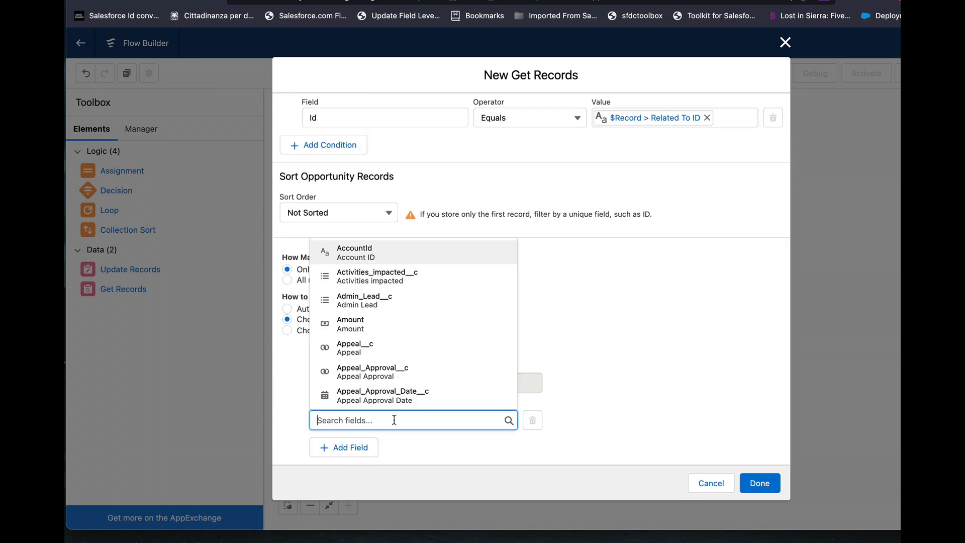
{"action": "type", "text": "provi"}
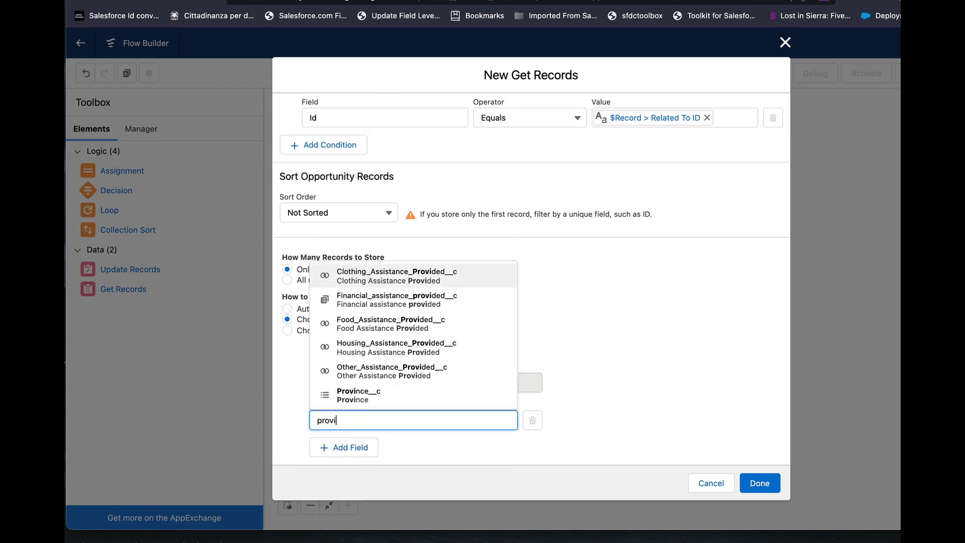
{"action": "left_click", "coordinate": [431, 395]}
{"action": "left_click", "coordinate": [758, 483]}
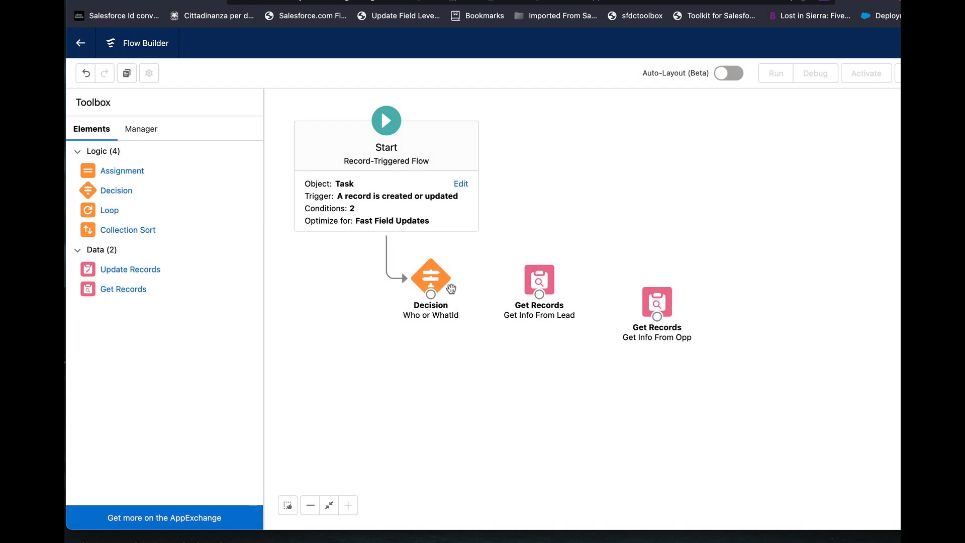
- Connect the decision to Get Info From Lead for "Lead is Populated" and to Get Info From Opp for "Opp is Populated"
{"action": "left_click_drag", "start_coordinate": [431, 294], "coordinate": [535, 281]}
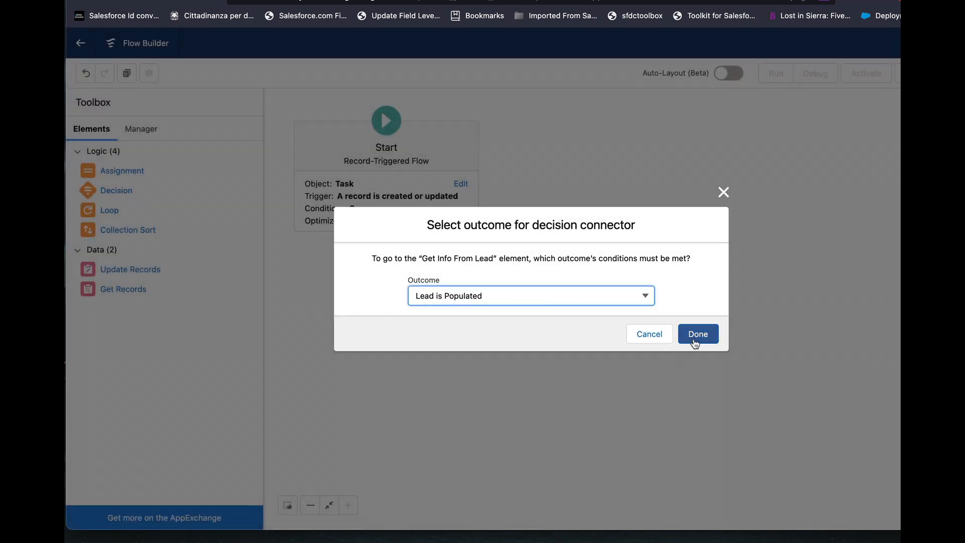
{"action": "left_click", "coordinate": [696, 334]}
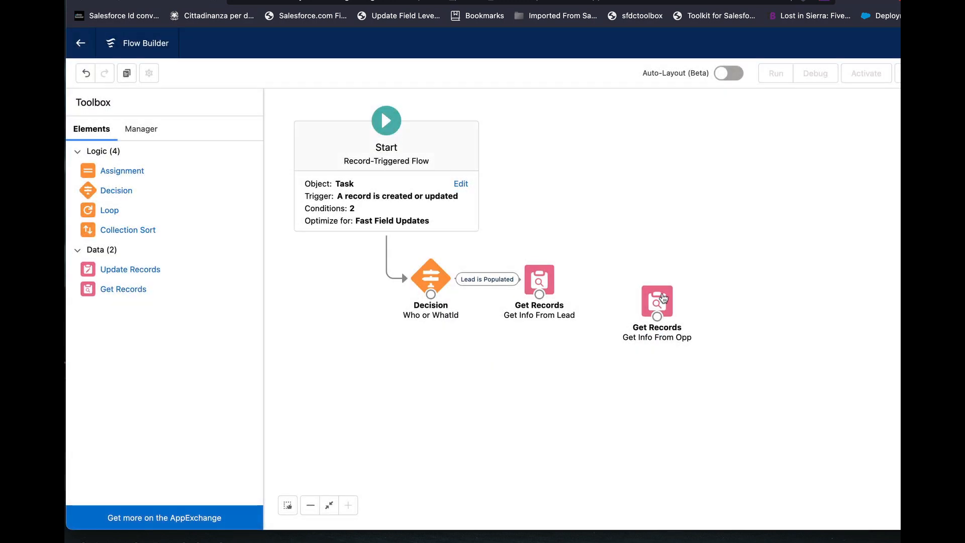
{"action": "left_click_drag", "start_coordinate": [657, 294], "coordinate": [543, 364]}
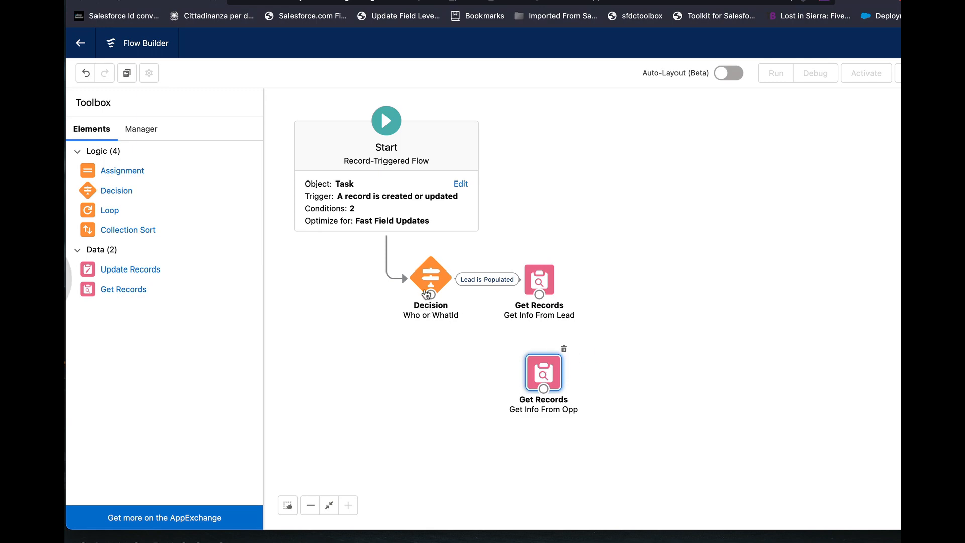
{"action": "left_click_drag", "start_coordinate": [430, 294], "coordinate": [540, 367]}
{"action": "left_click", "coordinate": [698, 334]}
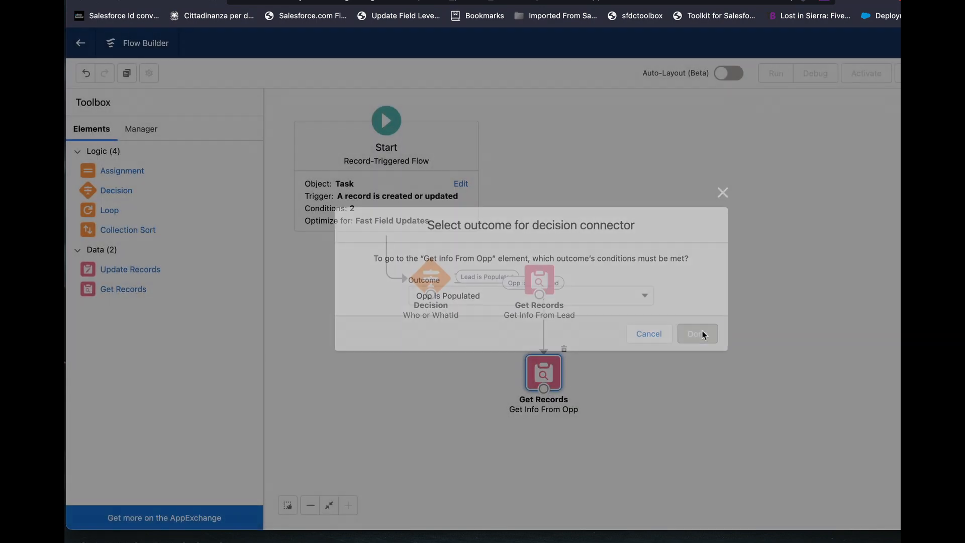
- Rearrange the two Get Records elements so the Lead one sits above the decision's level and the Opp one below it
{"action": "left_click_drag", "start_coordinate": [545, 276], "coordinate": [564, 217]}
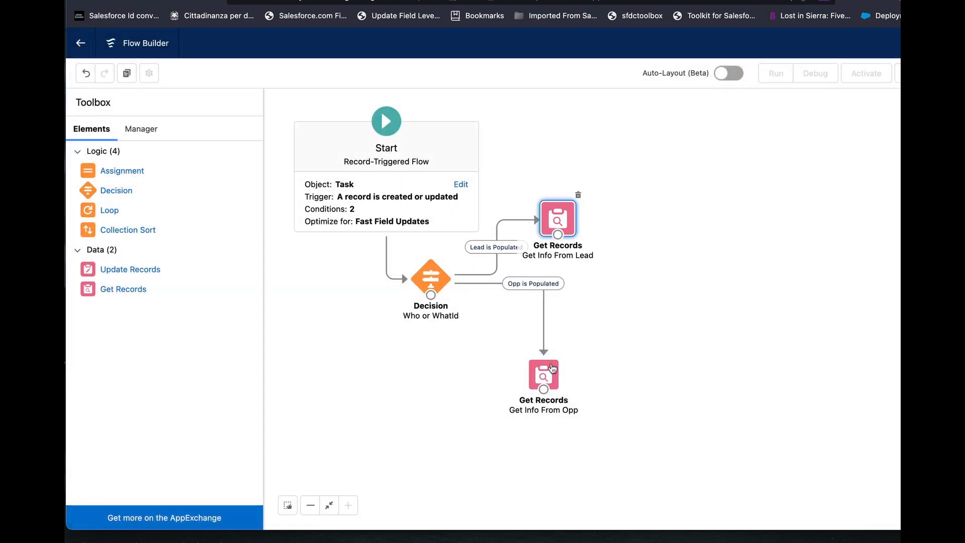
{"action": "left_click_drag", "start_coordinate": [545, 375], "coordinate": [557, 322]}
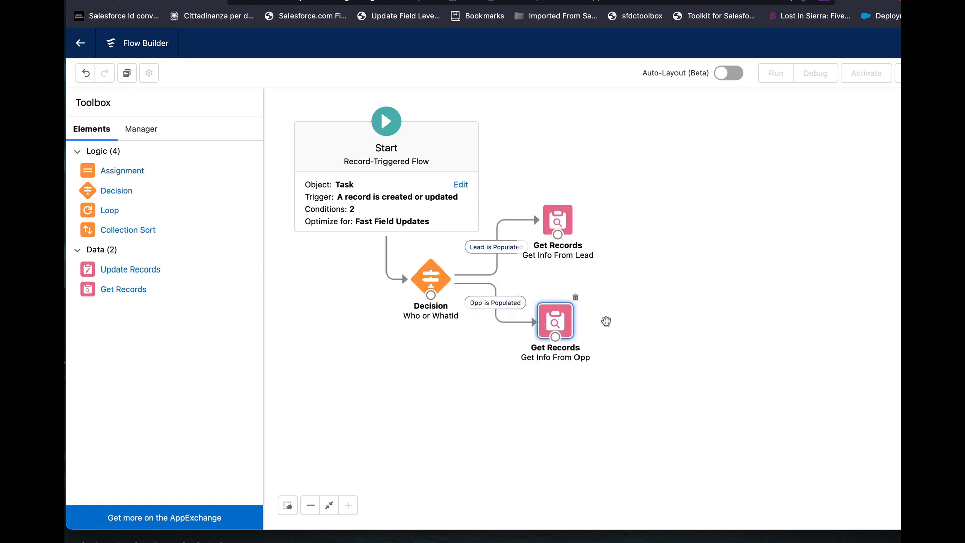
{"action": "left_click", "coordinate": [606, 321]}
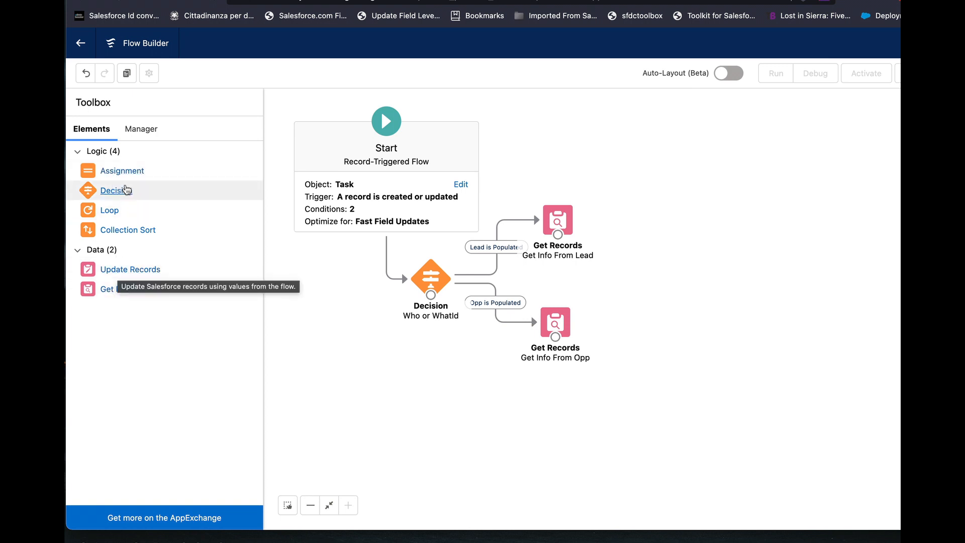
- Add an Assignment element labelled "Assign Province" and choose the $Record Task's Province as its variable
{"action": "left_click_drag", "start_coordinate": [123, 171], "coordinate": [644, 261]}
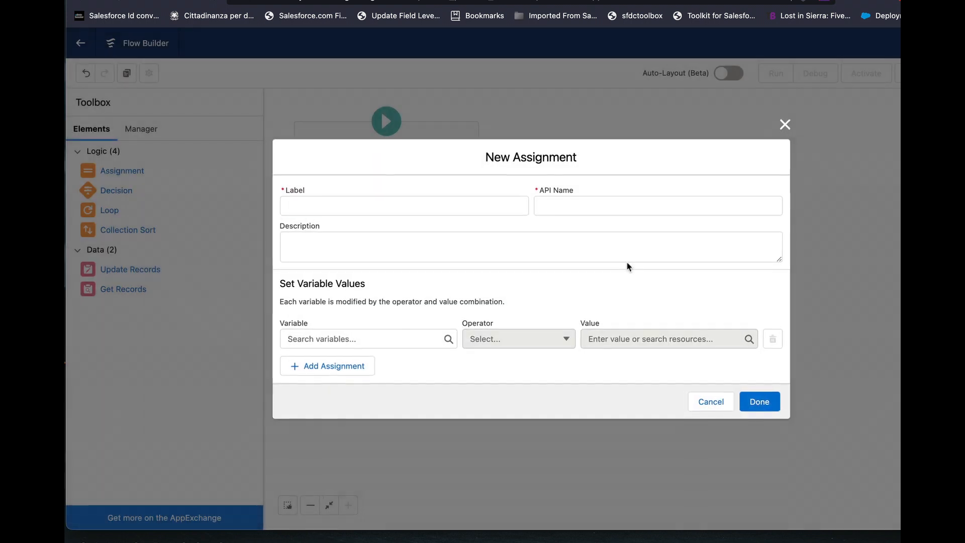
{"action": "type", "text": "Assign Province"}
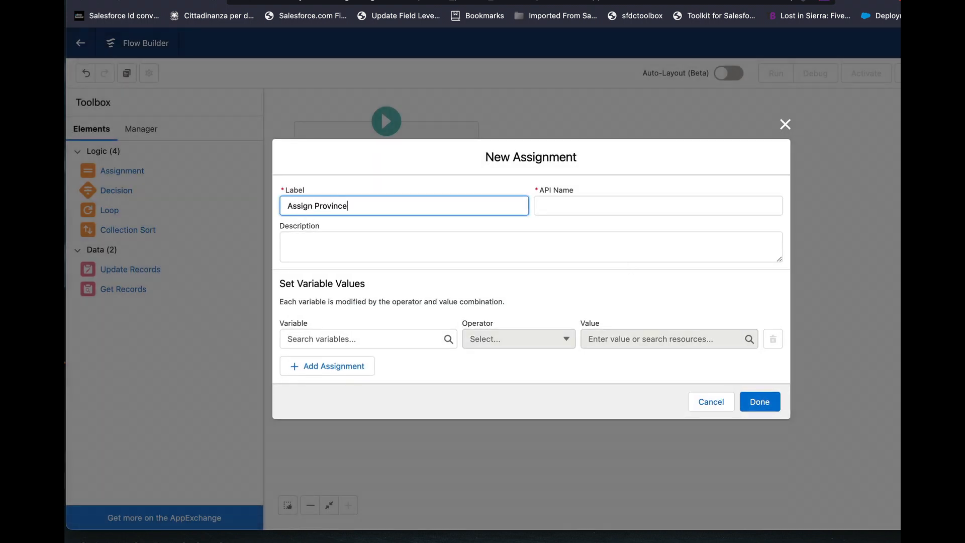
{"action": "key", "text": "Tab"}
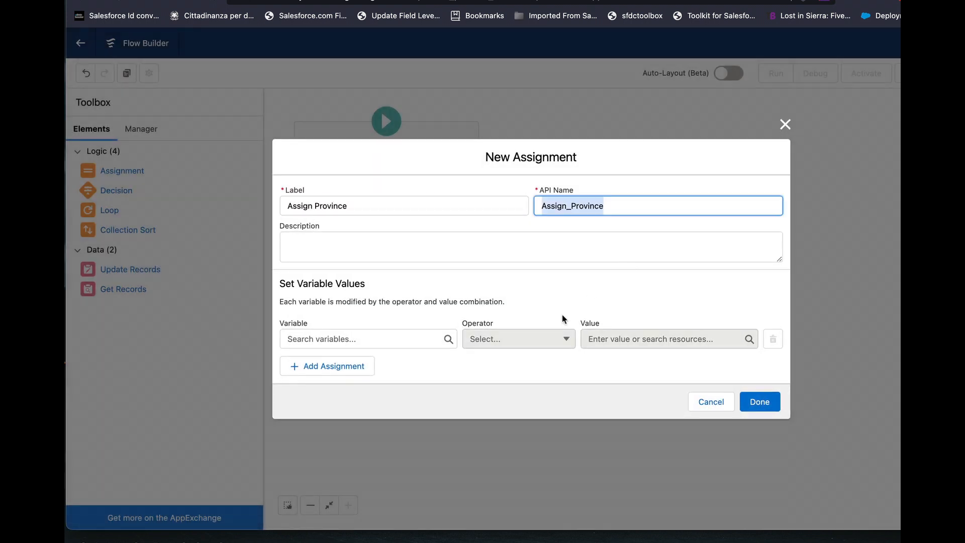
{"action": "left_click", "coordinate": [410, 334]}
{"action": "type", "text": "rec"}
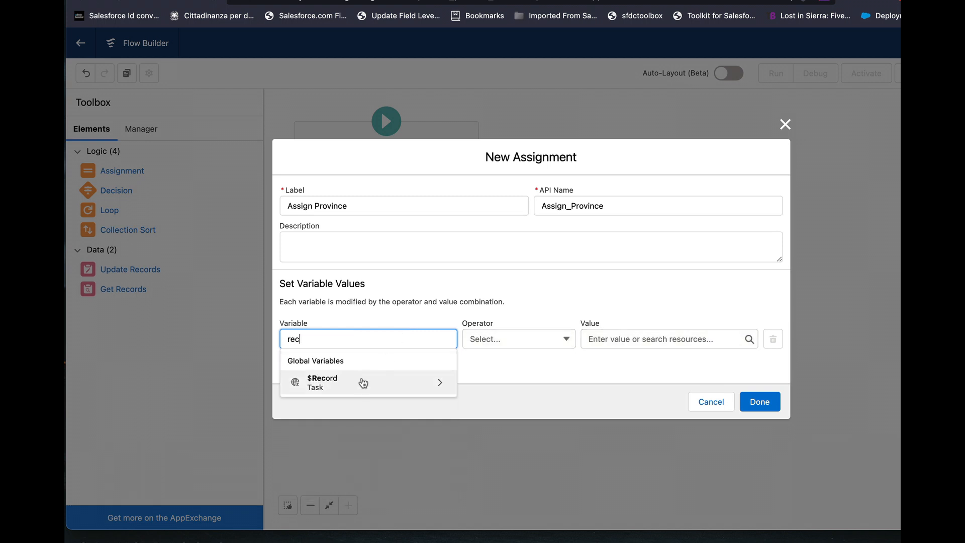
{"action": "left_click", "coordinate": [363, 383]}
{"action": "type", "text": "prov"}
{"action": "left_click", "coordinate": [376, 371]}
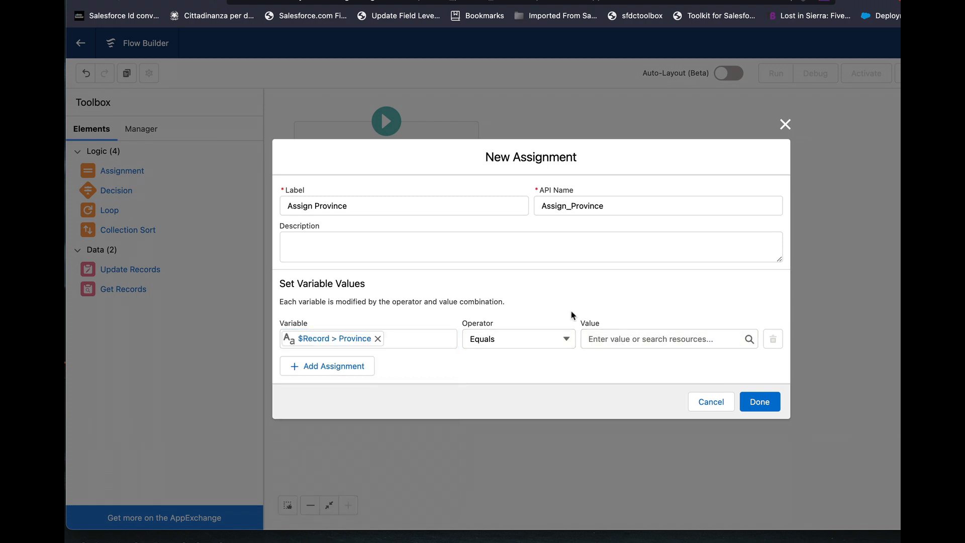
- Set the assignment value to Province__c of the Lead from Get_Info_From_Lead and save the assignment
{"action": "left_click", "coordinate": [610, 339]}
{"action": "scroll", "coordinate": [666, 424], "scroll_direction": "down", "scroll_amount": 3}
{"action": "scroll", "coordinate": [667, 425], "scroll_direction": "down", "scroll_amount": 4}
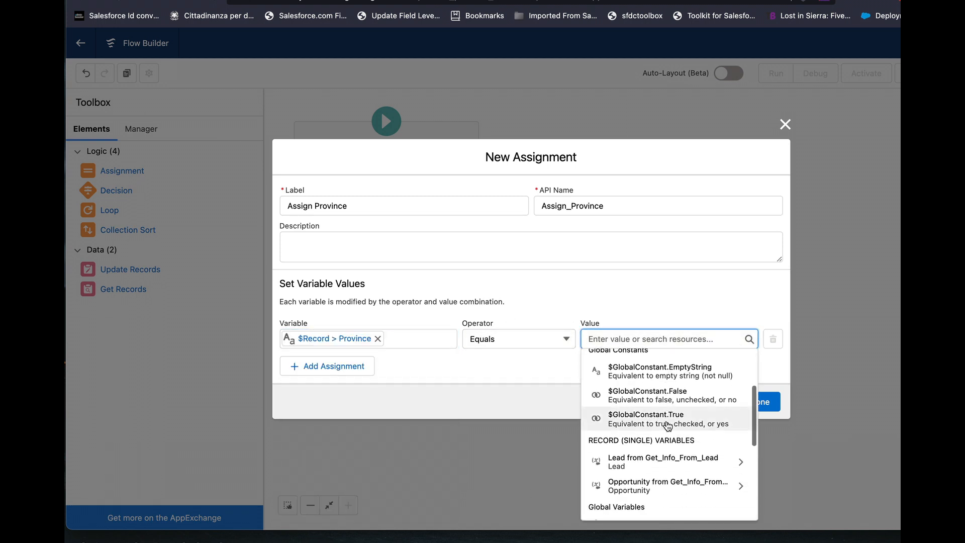
{"action": "left_click", "coordinate": [649, 401]}
{"action": "type", "text": "provin"}
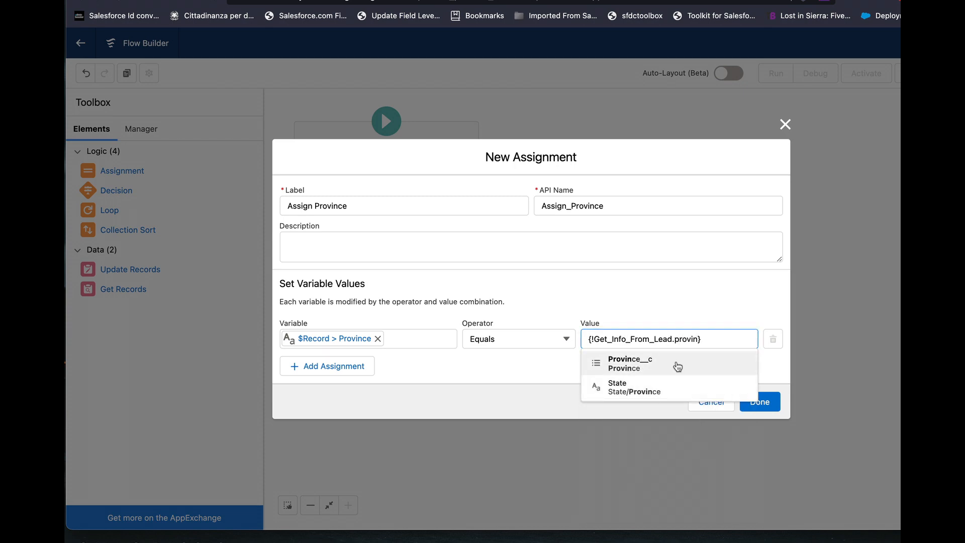
{"action": "left_click", "coordinate": [674, 362]}
{"action": "left_click", "coordinate": [760, 402]}
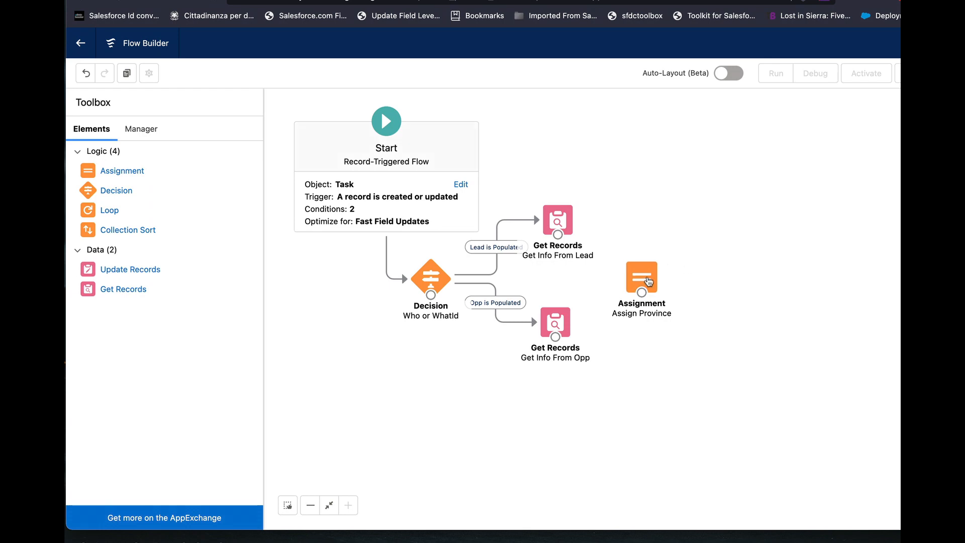
- Move the Assign Province element up near Get Info From Lead, duplicate it, and place the copy beside Get Info From Opp
{"action": "left_click_drag", "start_coordinate": [641, 277], "coordinate": [648, 230]}
{"action": "left_click", "coordinate": [129, 75]}
{"action": "key", "text": "ctrl+v"}
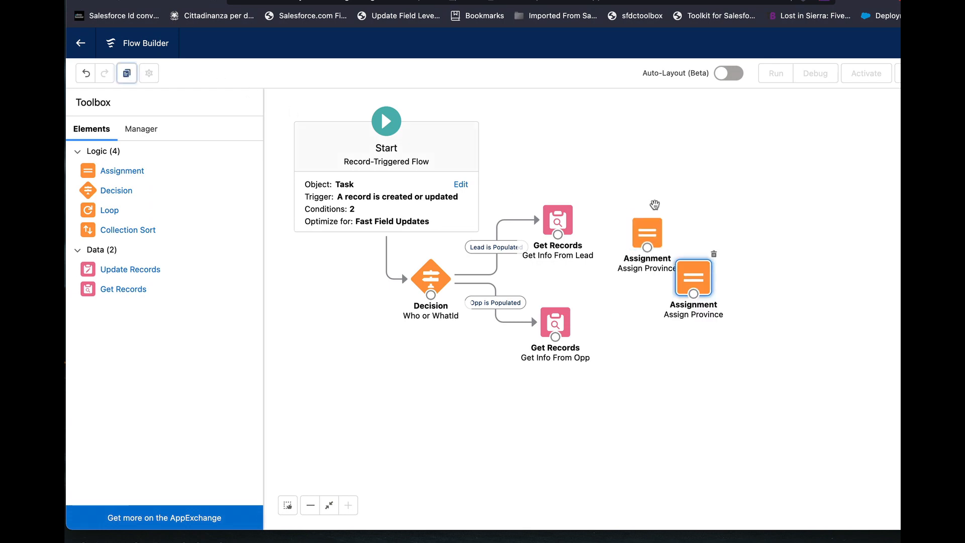
{"action": "left_click_drag", "start_coordinate": [696, 272], "coordinate": [636, 315]}
- Change the duplicated assignment's value to Province__c of the Opportunity from Get_Info_From_Opp and save it
{"action": "double_click", "coordinate": [637, 314]}
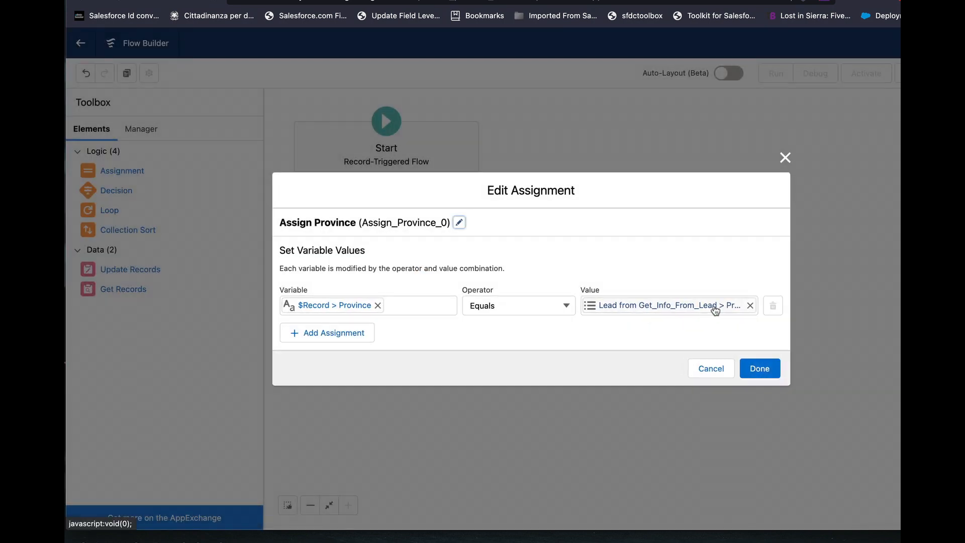
{"action": "left_click", "coordinate": [748, 305]}
{"action": "type", "text": "opp"}
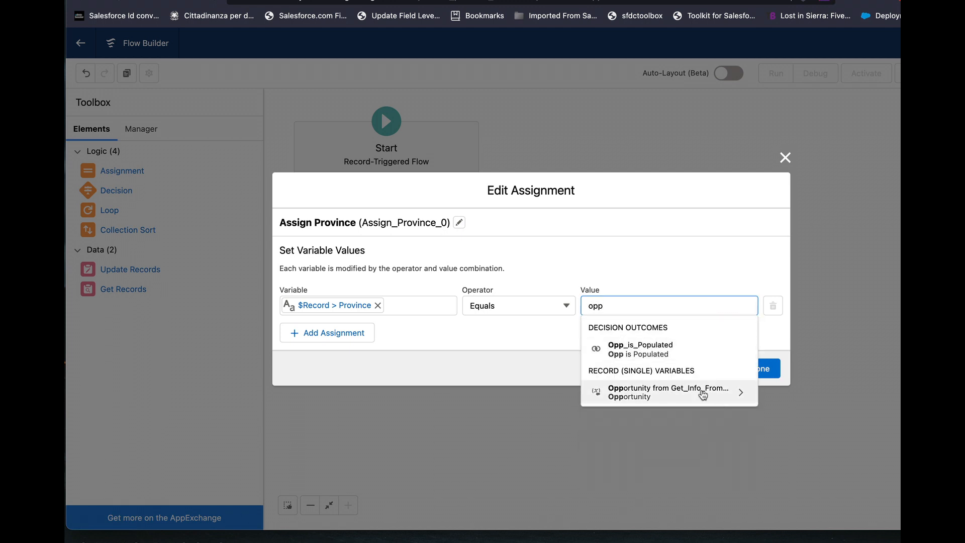
{"action": "left_click", "coordinate": [703, 394]}
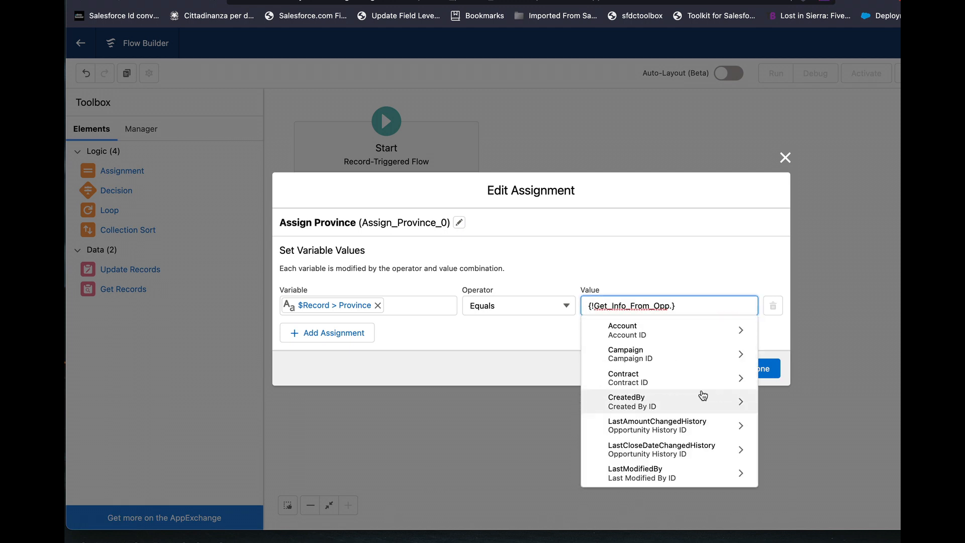
{"action": "type", "text": "provi"}
{"action": "left_click", "coordinate": [675, 452]}
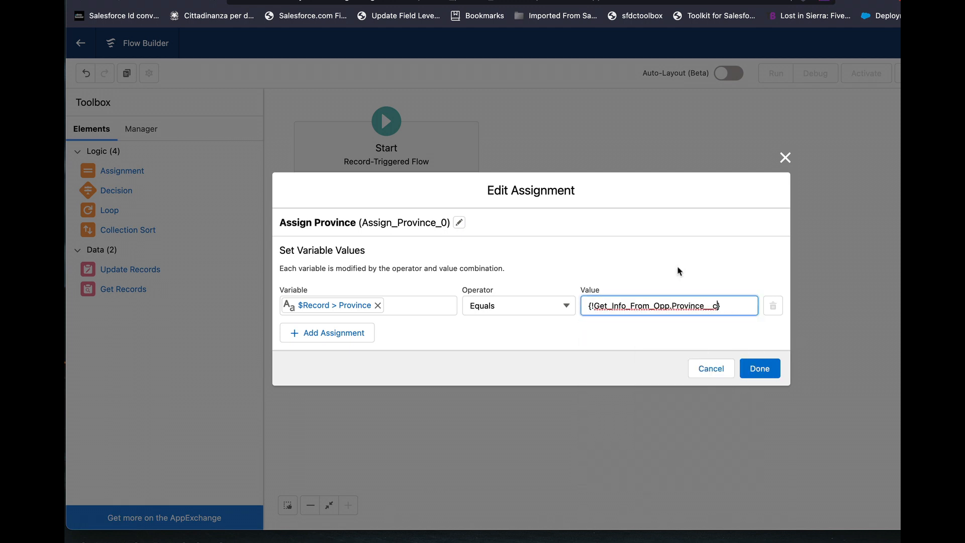
{"action": "left_click", "coordinate": [678, 269]}
{"action": "left_click", "coordinate": [764, 368]}
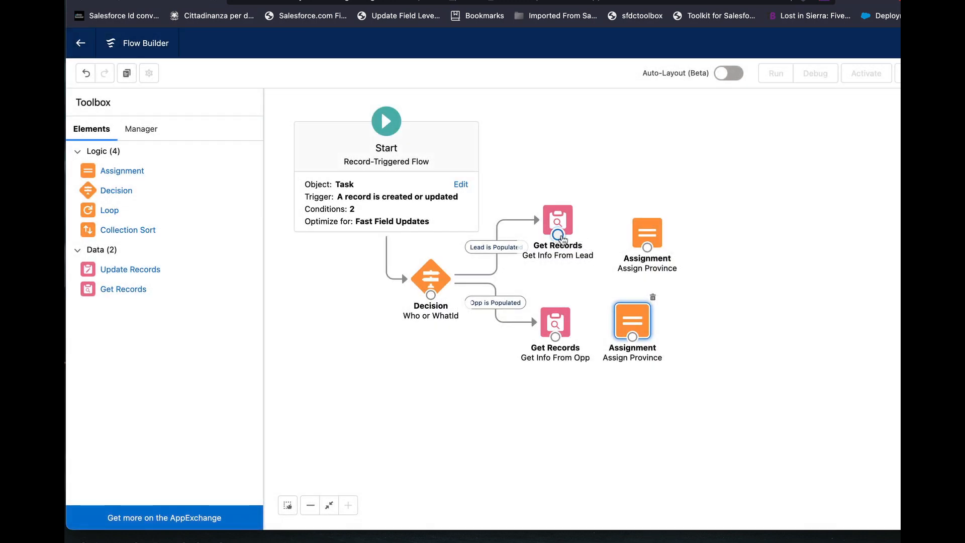
- Connect Get Info From Lead and Get Info From Opp each to their own Assign Province element, and adjust the upper assignment's position
{"action": "left_click_drag", "start_coordinate": [557, 234], "coordinate": [651, 217]}
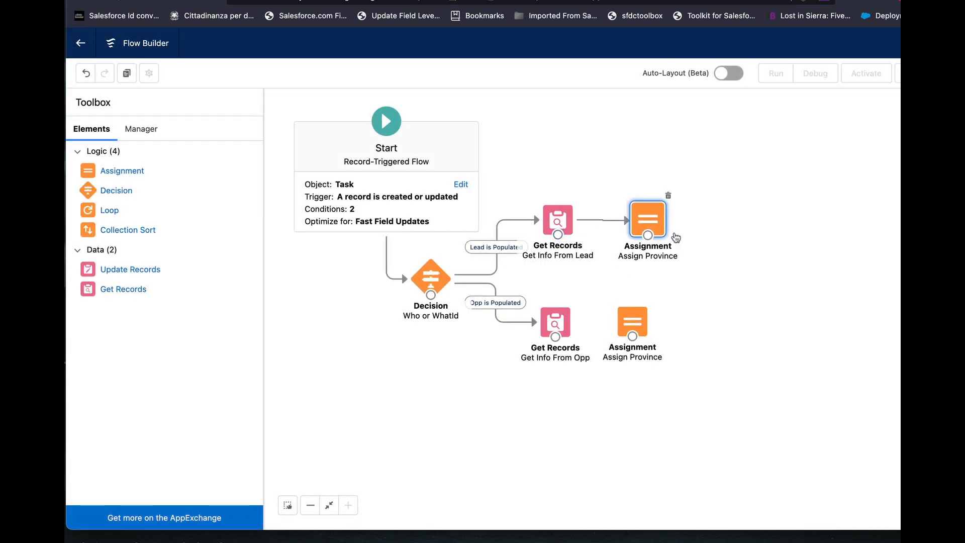
{"action": "left_click_drag", "start_coordinate": [555, 336], "coordinate": [642, 326]}
{"action": "left_click_drag", "start_coordinate": [638, 212], "coordinate": [645, 212]}
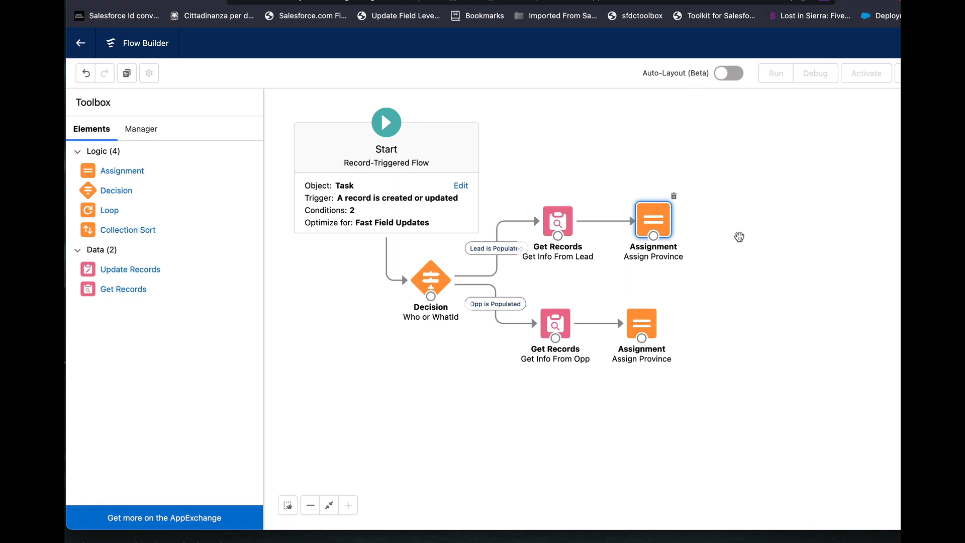
{"action": "left_click", "coordinate": [739, 236]}
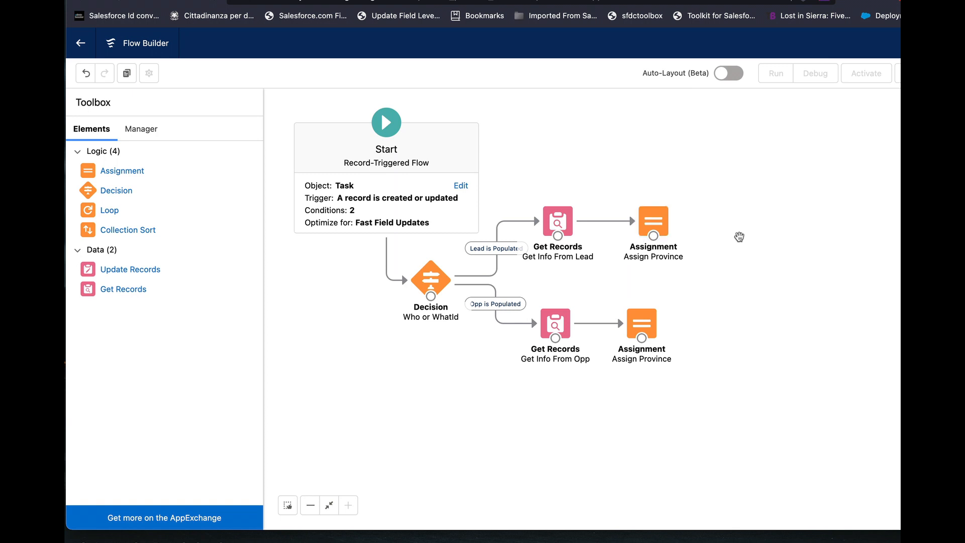
- Save the flow with the label "Task - Get Province from Parent Record" and its matching API name, and activate it
{"action": "left_click", "coordinate": [897, 73]}
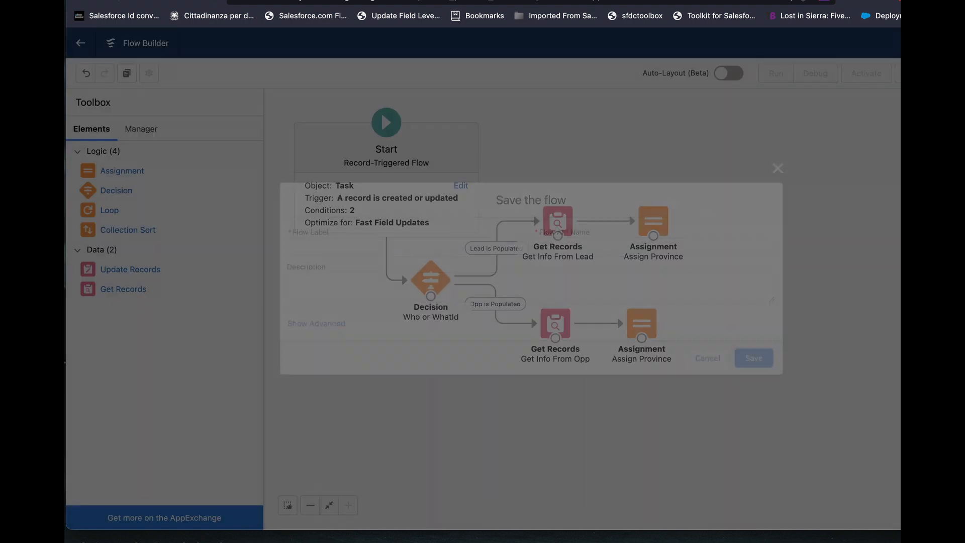
{"action": "type", "text": "Task"}
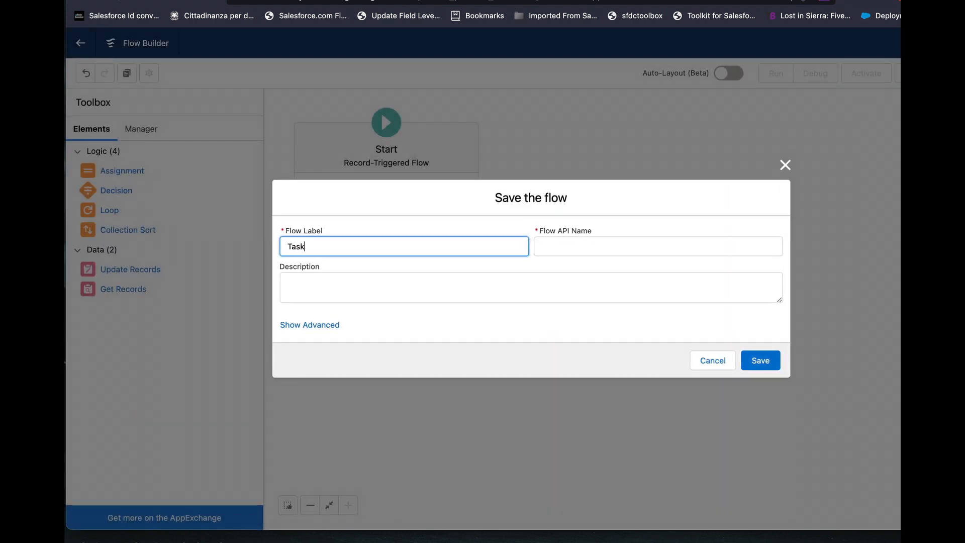
{"action": "type", "text": " - Get Province from Parent Record"}
{"action": "key", "text": "Tab"}
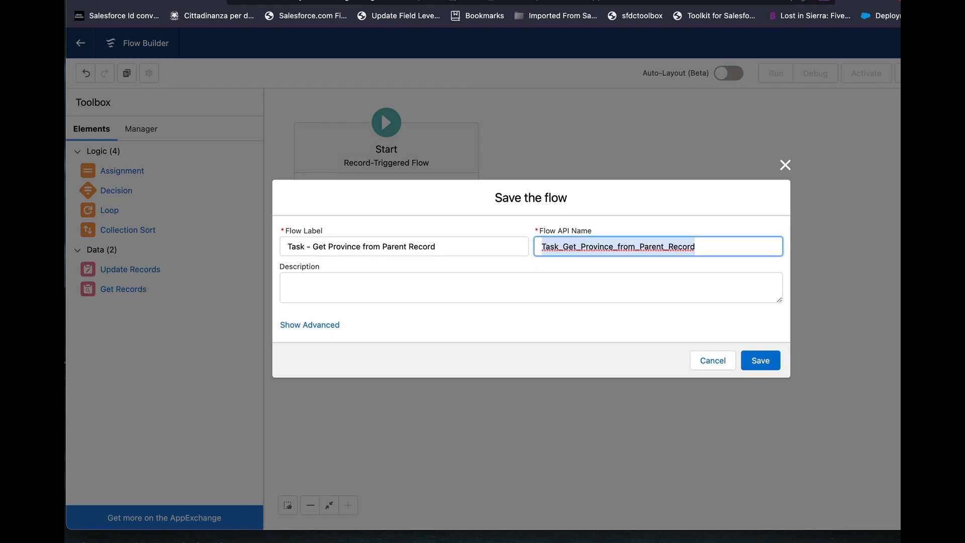
{"action": "left_click", "coordinate": [759, 361]}
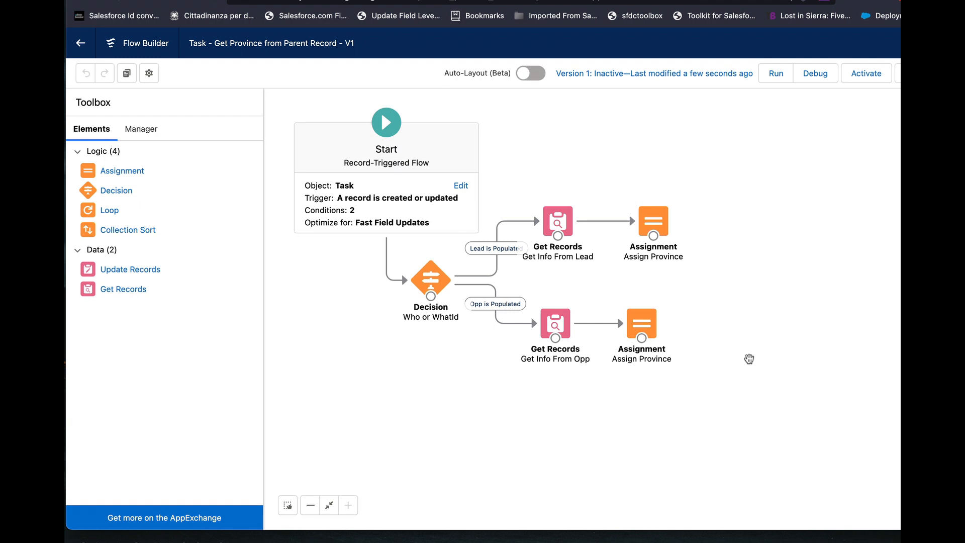
{"action": "left_click", "coordinate": [863, 77]}
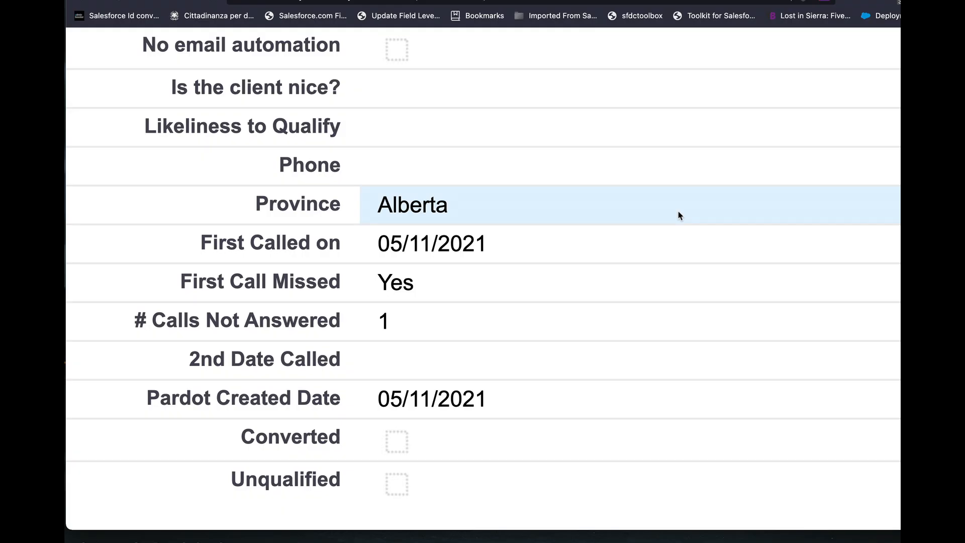
- Start a new task from the lead whose Province is Alberta and give it the subject "test task"
{"action": "scroll", "coordinate": [678, 215], "scroll_direction": "down", "scroll_amount": 15}
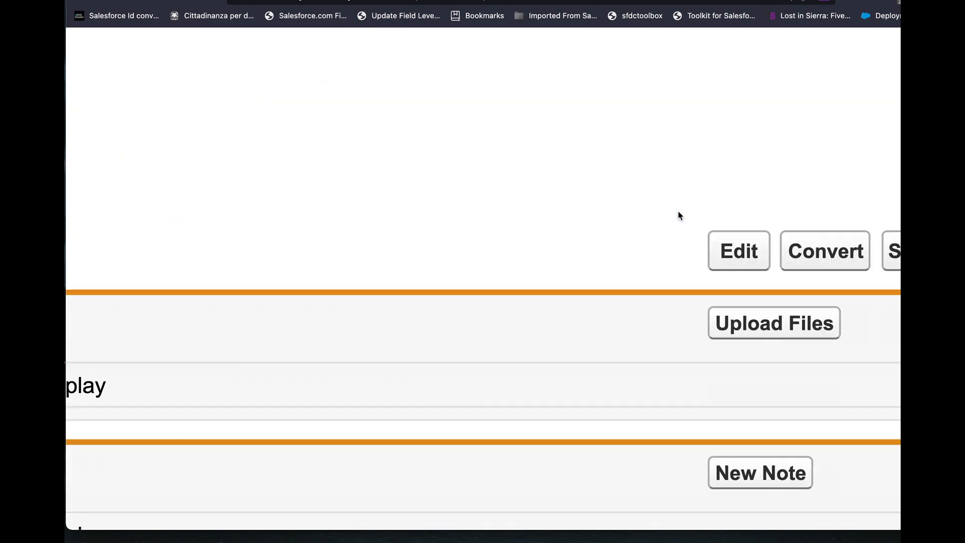
{"action": "scroll", "coordinate": [678, 216], "scroll_direction": "up", "scroll_amount": 10}
{"action": "left_click", "coordinate": [741, 265]}
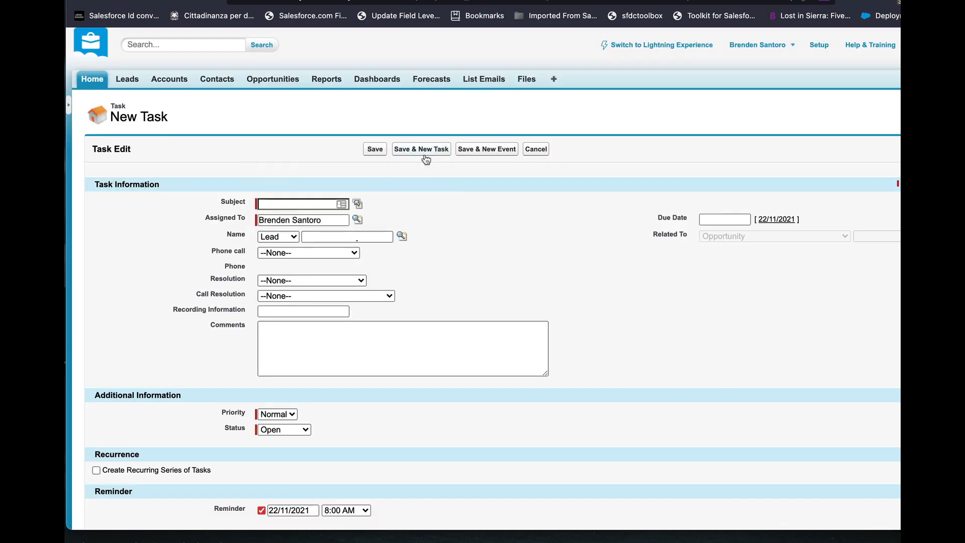
{"action": "left_click", "coordinate": [303, 200]}
{"action": "type", "text": "test task"}
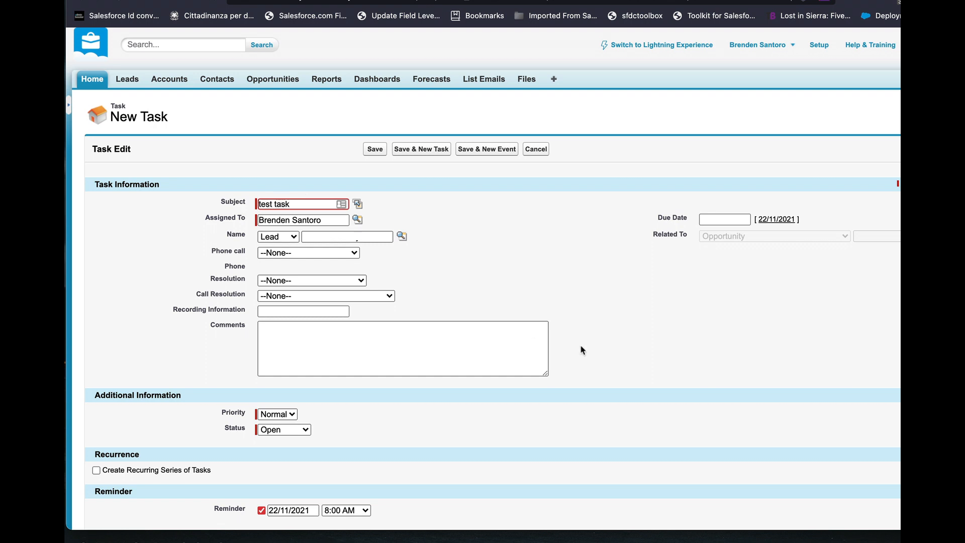
- Set the task's due date to 26/11/2021, turn off its reminder, and save the task
{"action": "left_click", "coordinate": [607, 293]}
{"action": "left_click", "coordinate": [719, 219]}
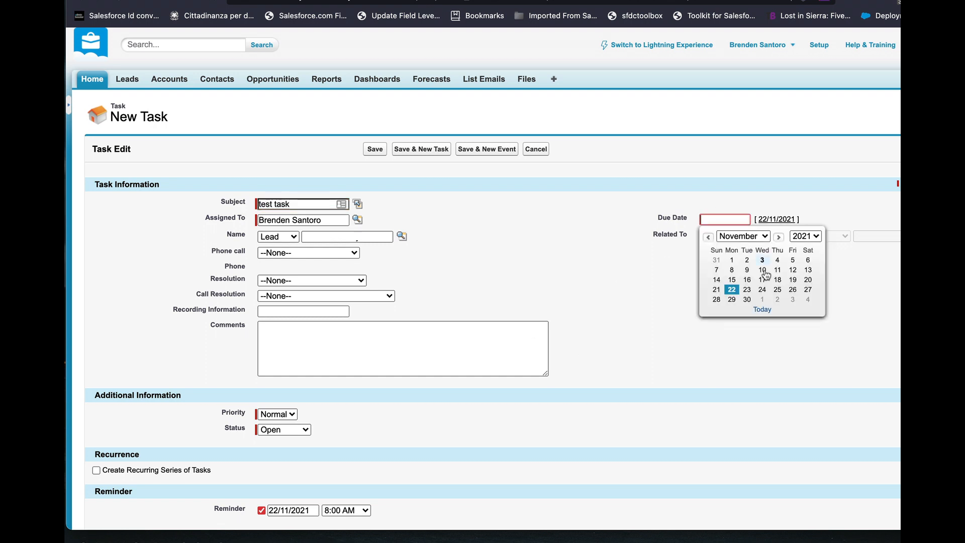
{"action": "left_click", "coordinate": [785, 293]}
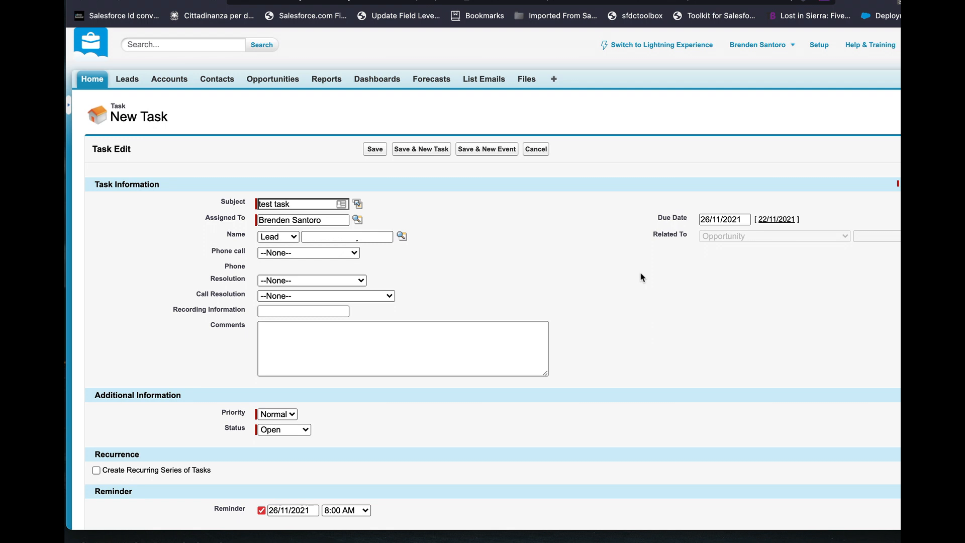
{"action": "left_click", "coordinate": [261, 510]}
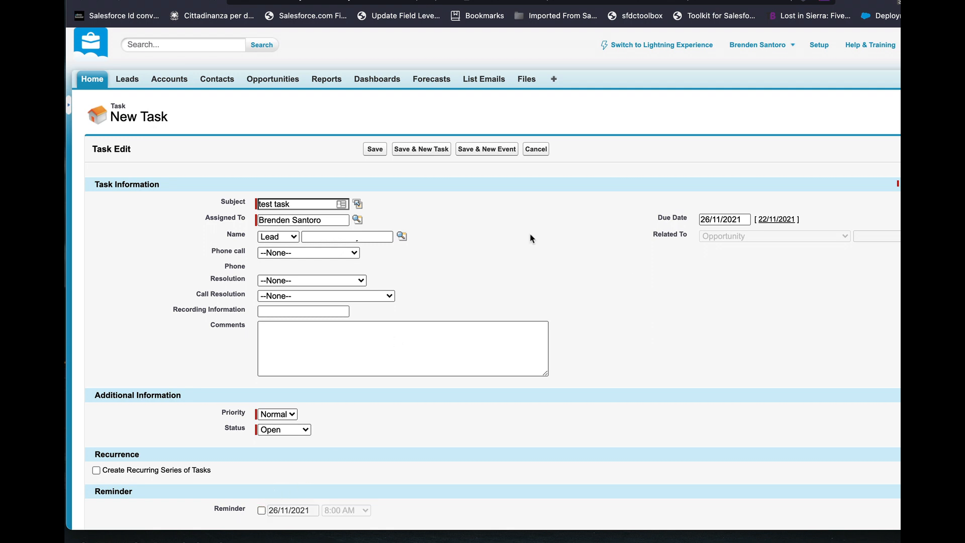
{"action": "left_click", "coordinate": [375, 149]}
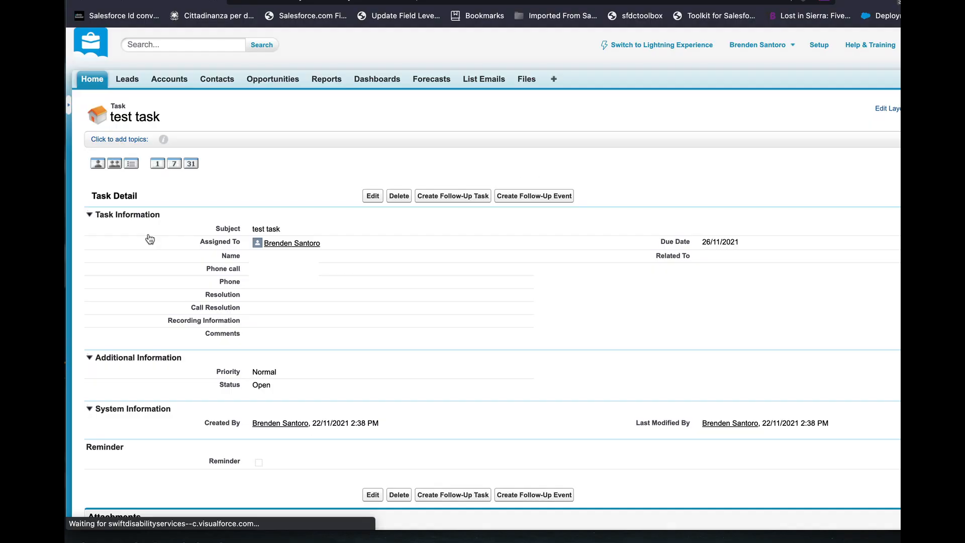
- Show all field data of the test task in Salesforce Inspector and filter it by "prov" to check the Province value
{"action": "left_click", "coordinate": [899, 151]}
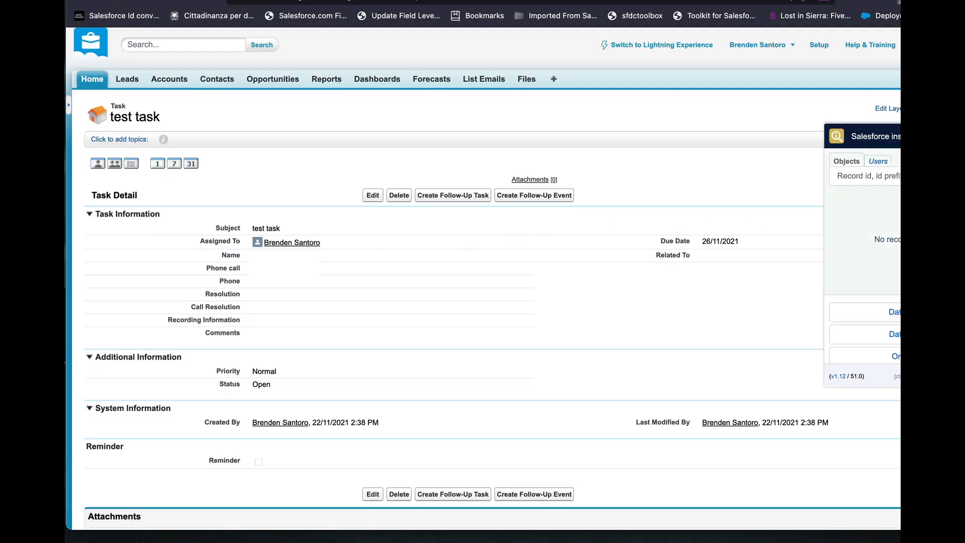
{"action": "left_click", "coordinate": [862, 276]}
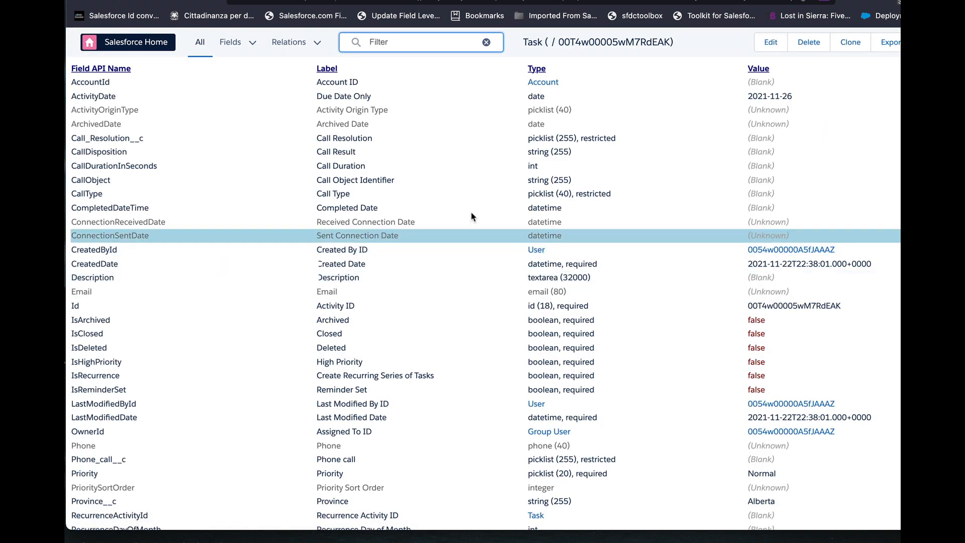
{"action": "type", "text": "prov"}
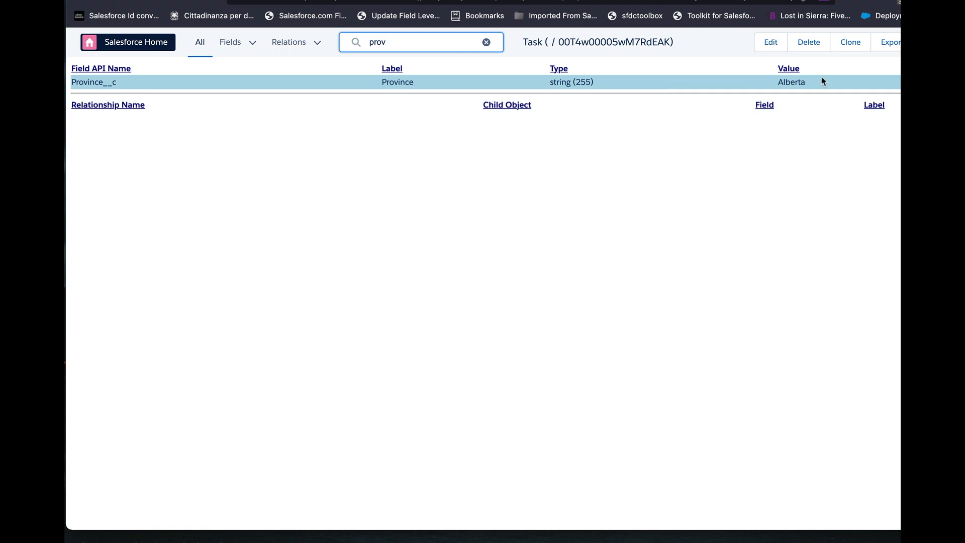
{"action": "scroll", "coordinate": [815, 78], "scroll_direction": "up", "scroll_amount": 5}
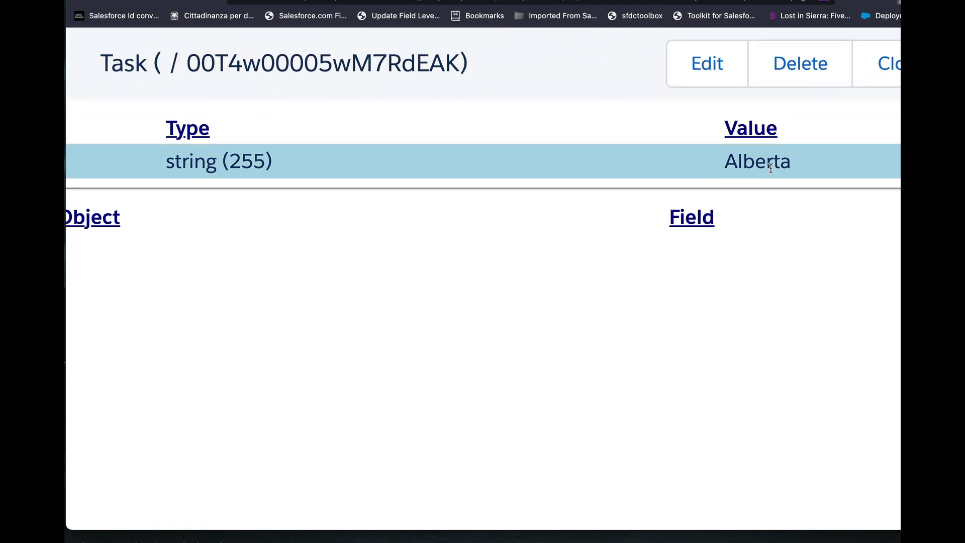
{"action": "scroll", "coordinate": [771, 168], "scroll_direction": "down", "scroll_amount": 5}
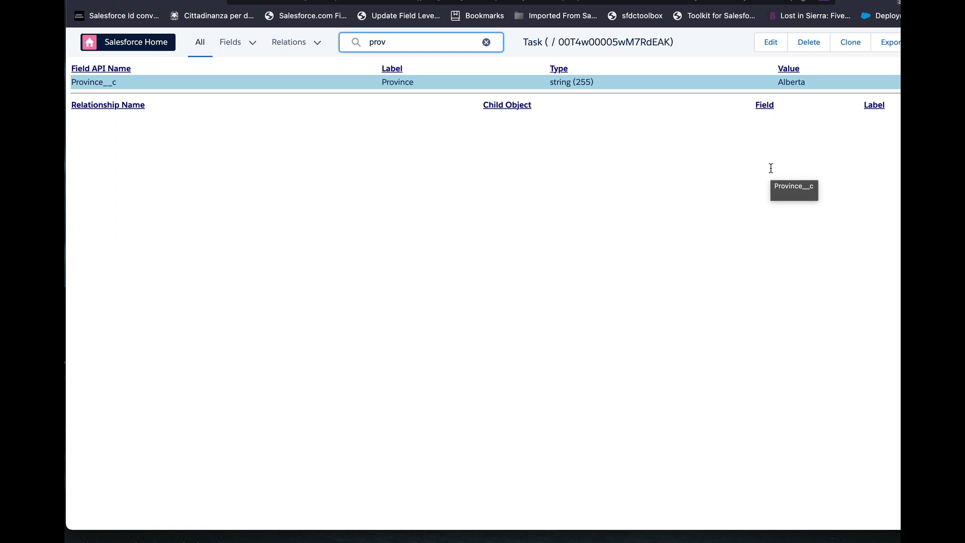
{"action": "left_click", "coordinate": [696, 204]}
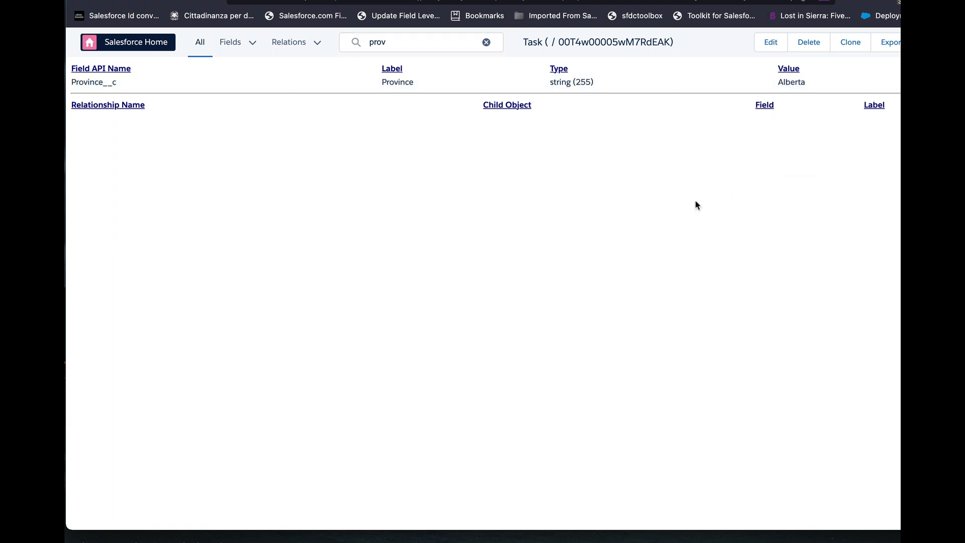